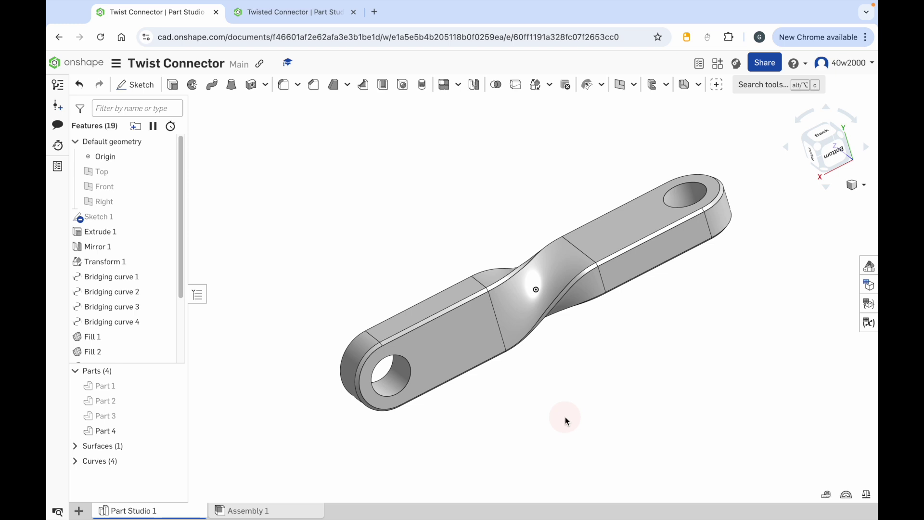
Step: Switch to the empty Twisted Connector document and start a sketch on the Front plane, viewed straight on
click(302, 18)
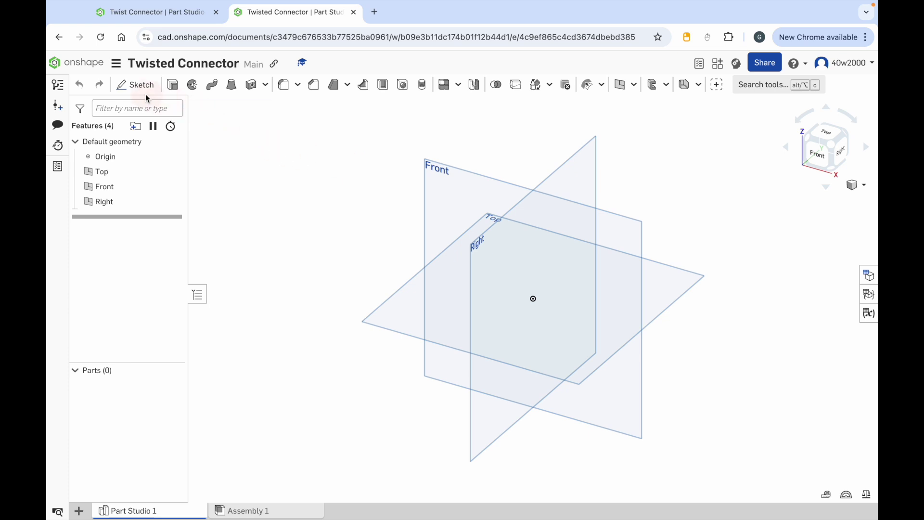
click(136, 86)
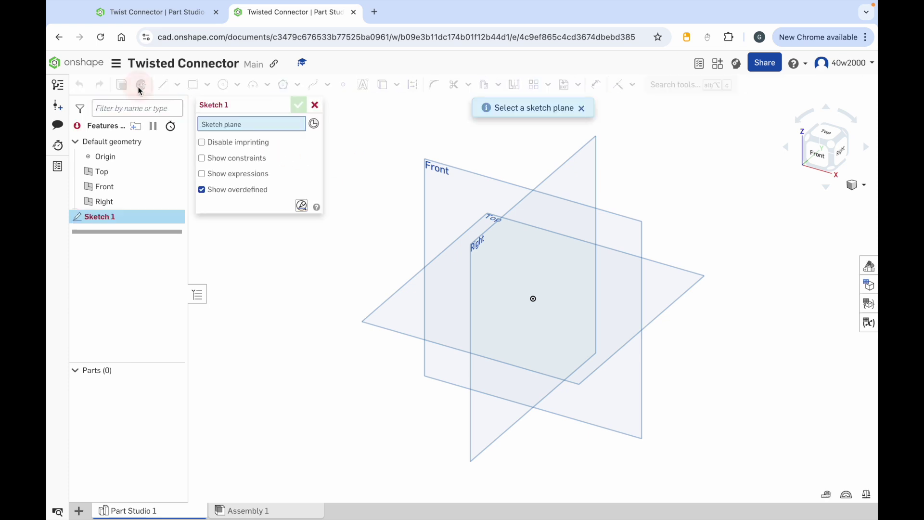
click(426, 200)
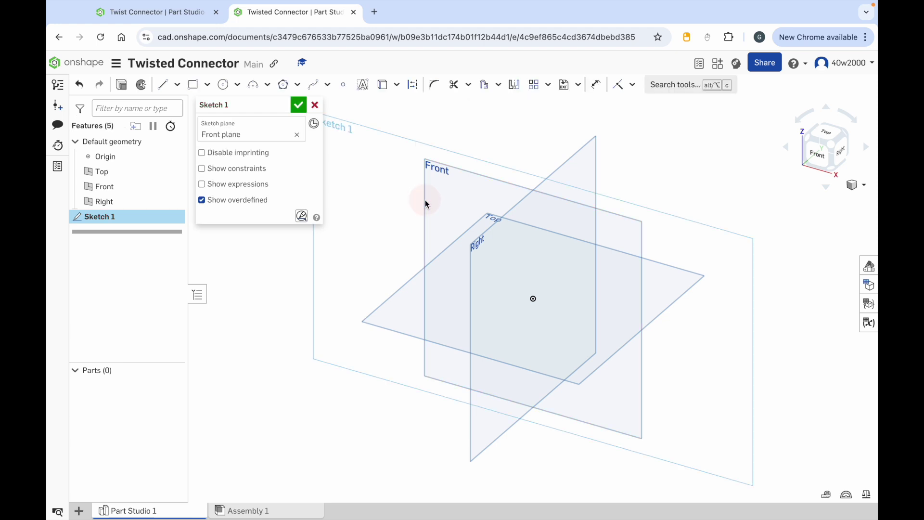
click(817, 155)
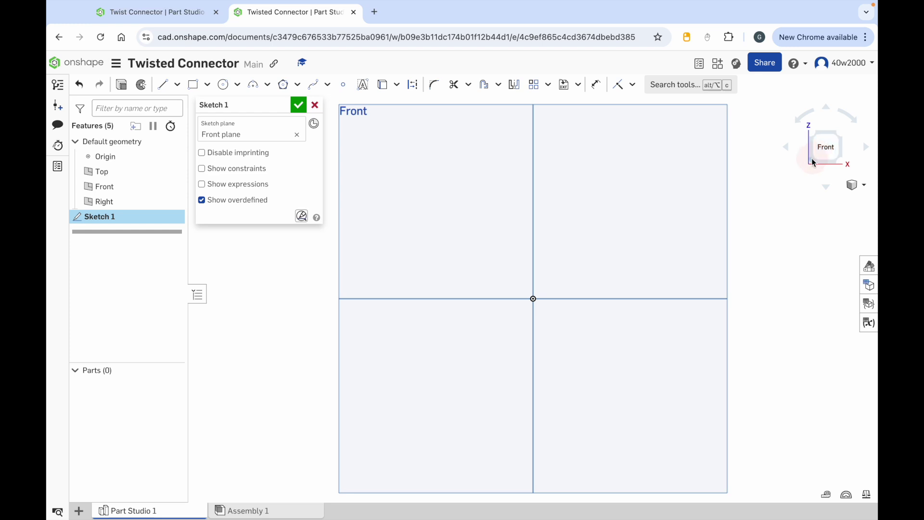
Step: Sketch a center point rectangle about 3.5 cm wide and 1.6 cm high, centred on the horizontal axis left of the origin
click(208, 89)
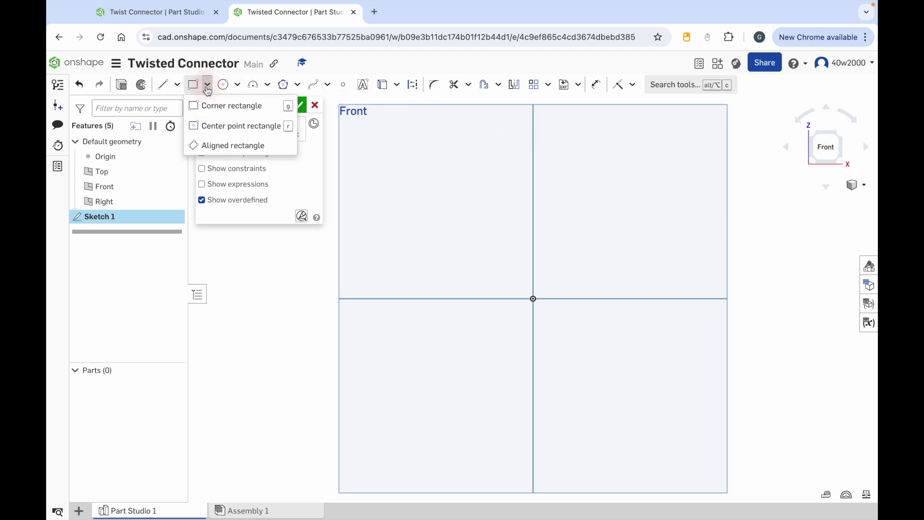
click(223, 127)
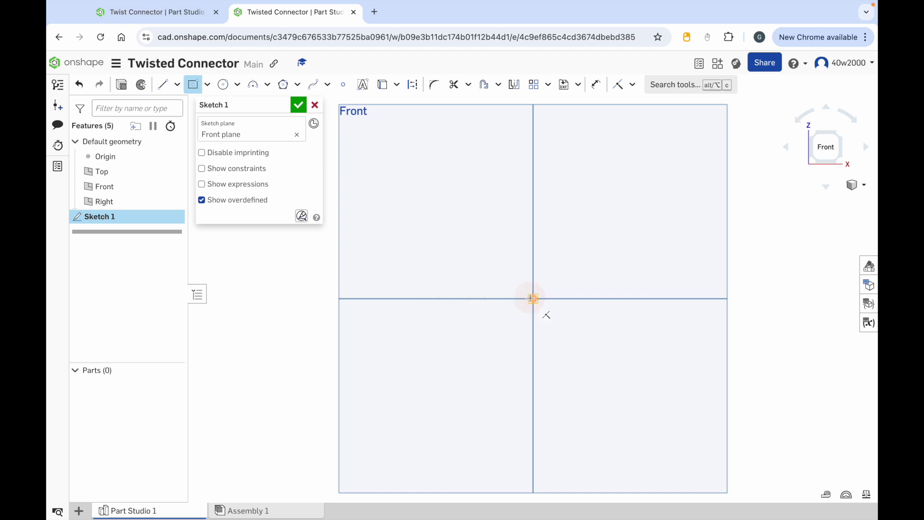
click(436, 298)
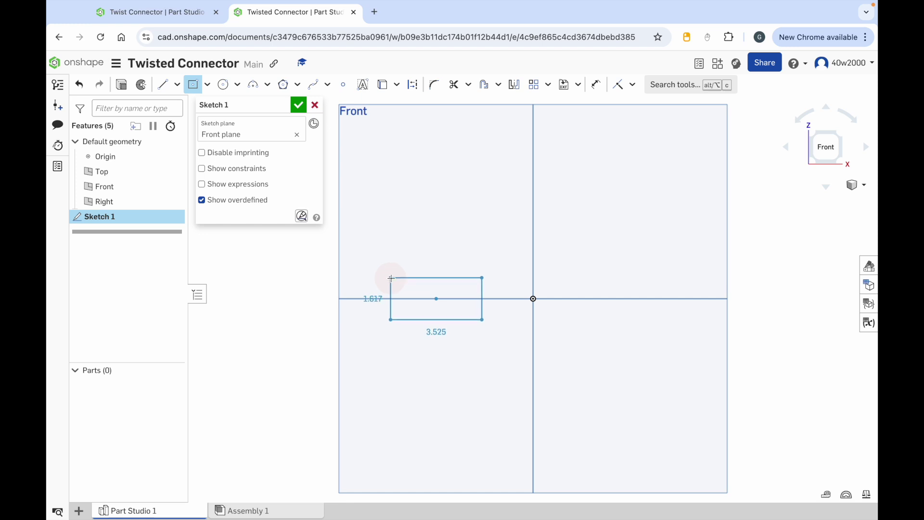
click(391, 278)
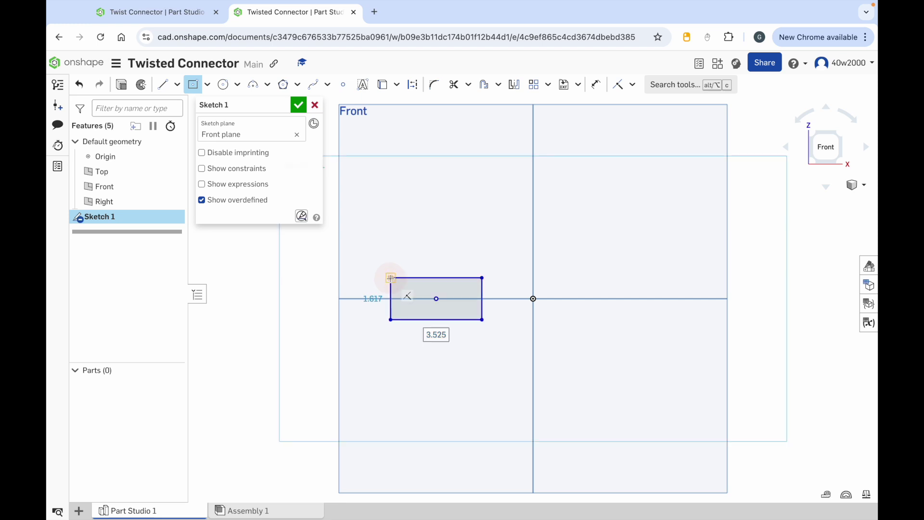
Step: Dimension the rectangle to 4 cm wide and 2.5 cm high
click(595, 84)
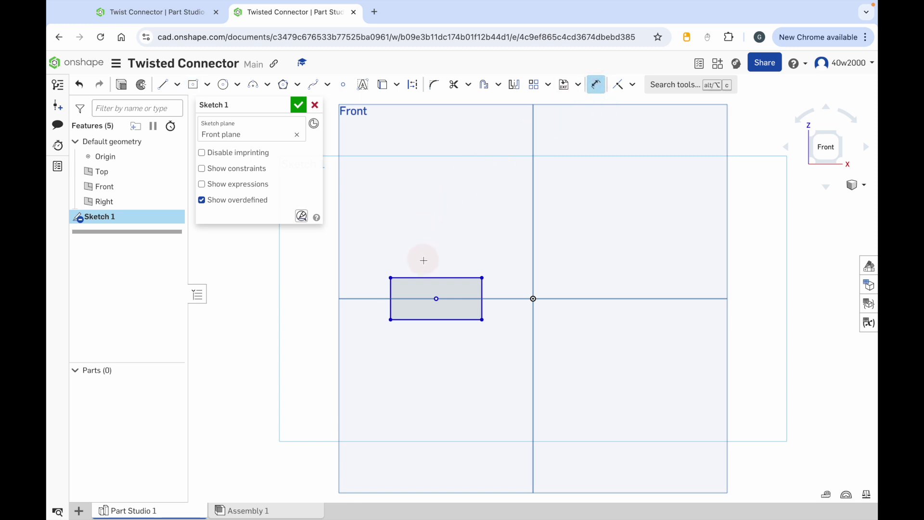
click(430, 277)
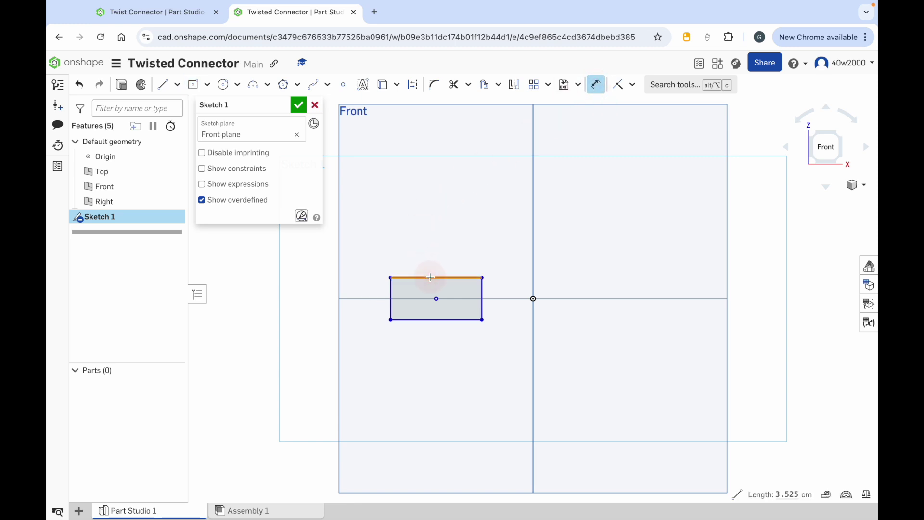
click(429, 255)
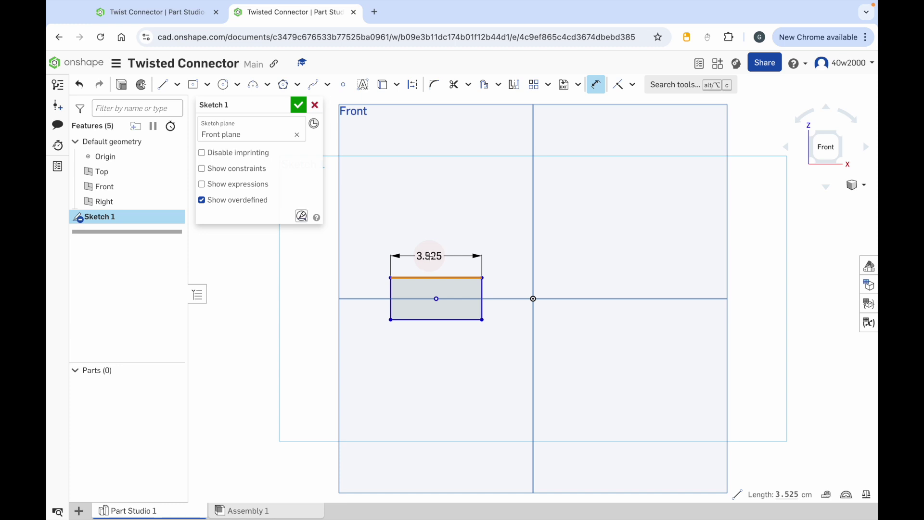
text(4cm)
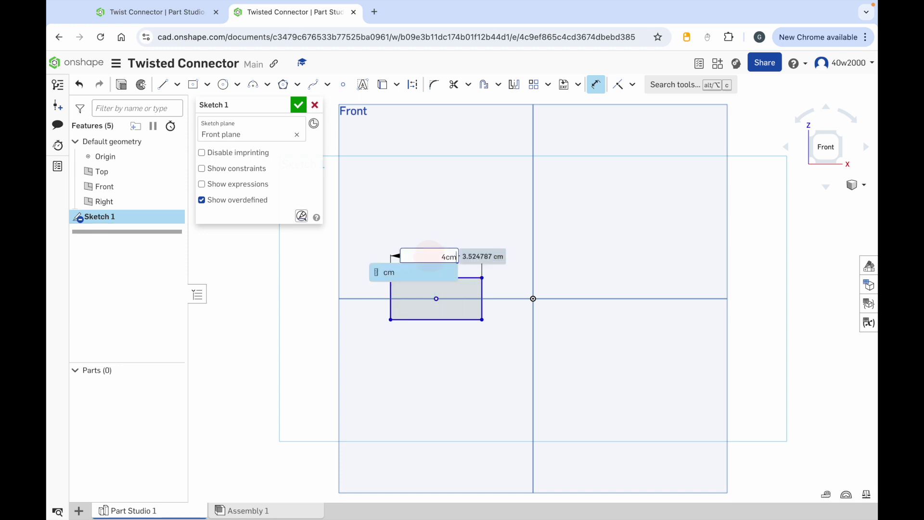
key(Return)
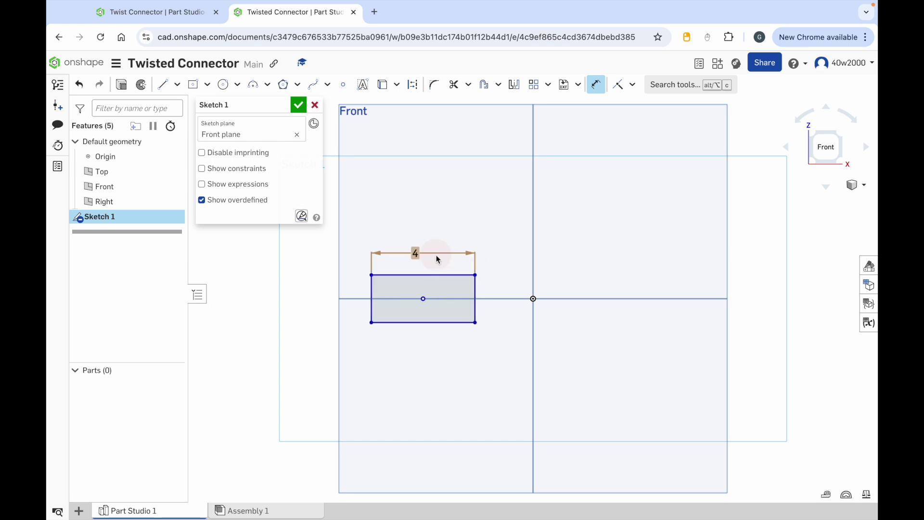
click(475, 293)
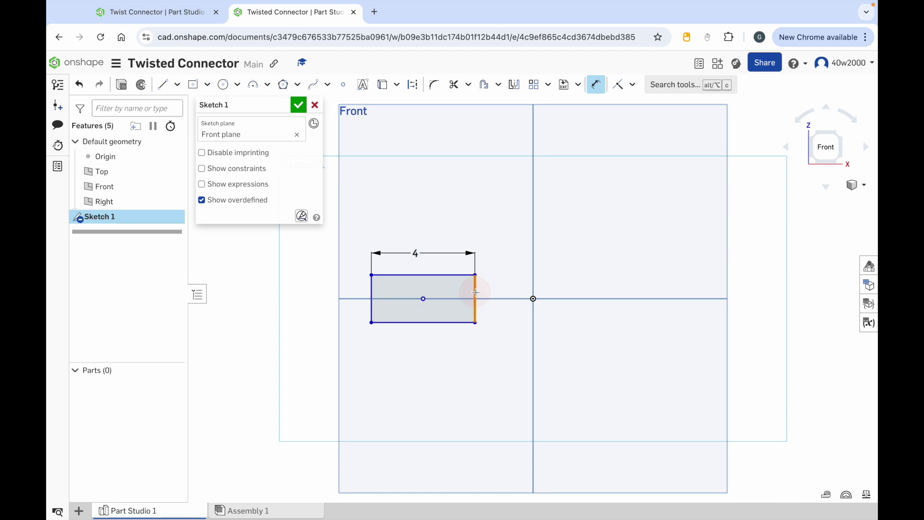
click(490, 290)
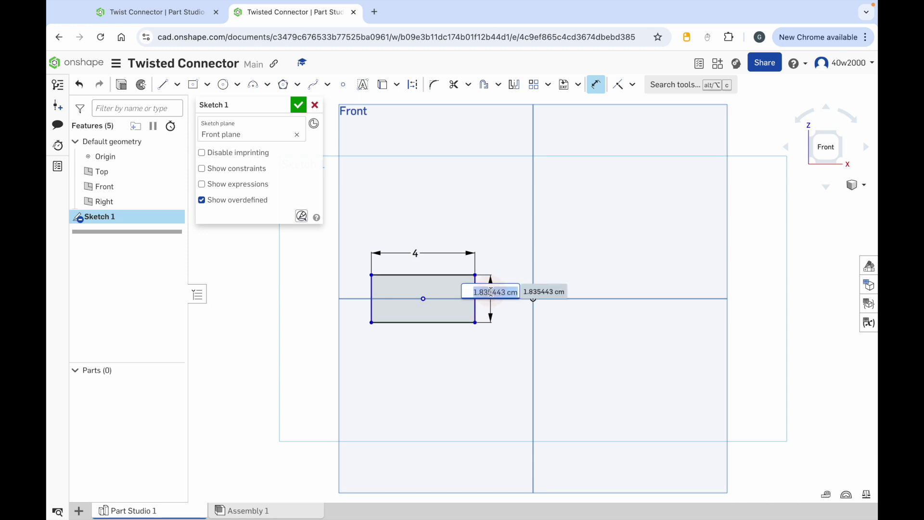
text(2.5cm)
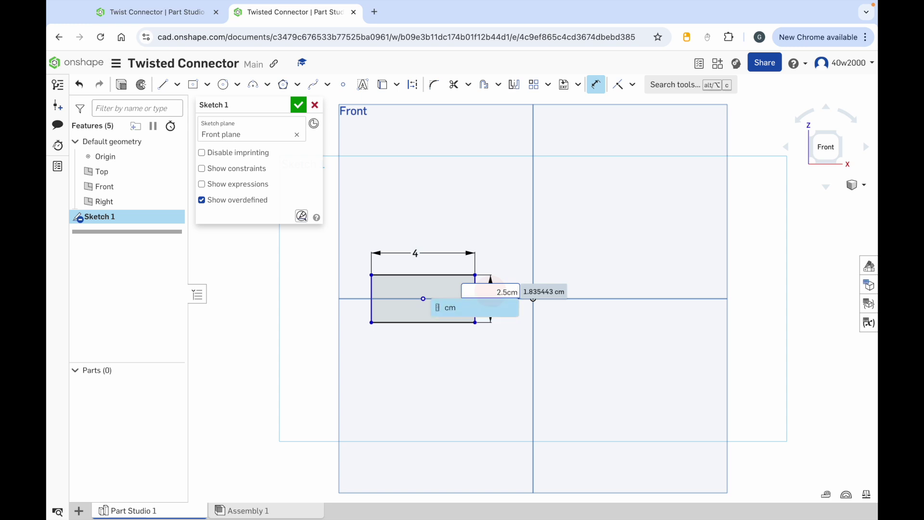
key(Return)
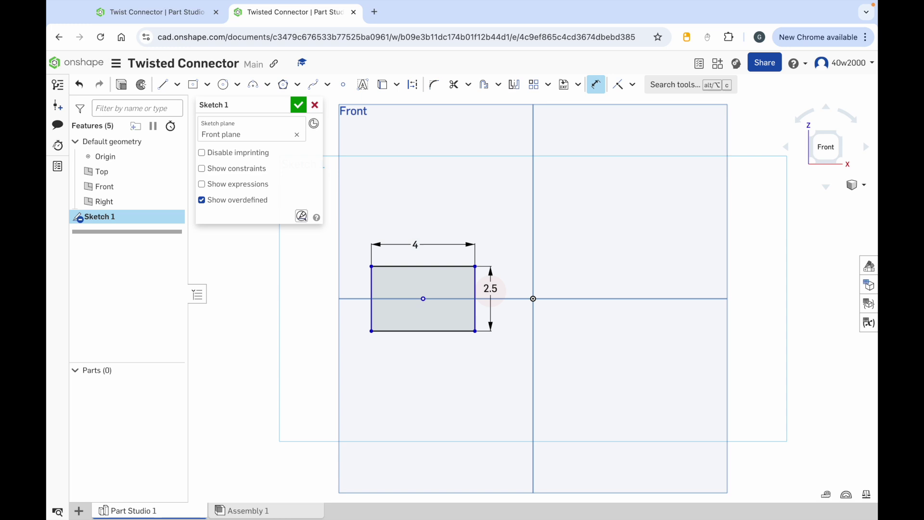
Step: Draw a 3 point arc between the rectangle's two left corners, bulging outward as a semicircle of 1.25 cm radius
click(267, 87)
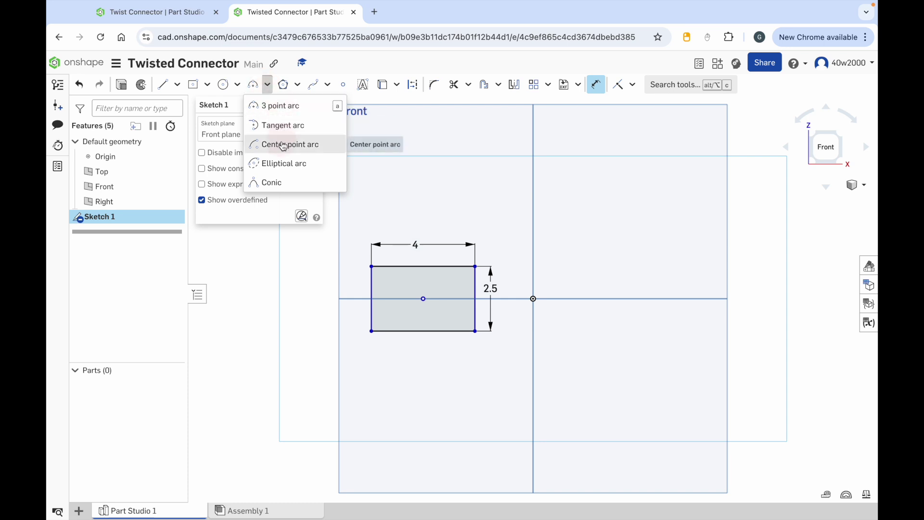
click(291, 111)
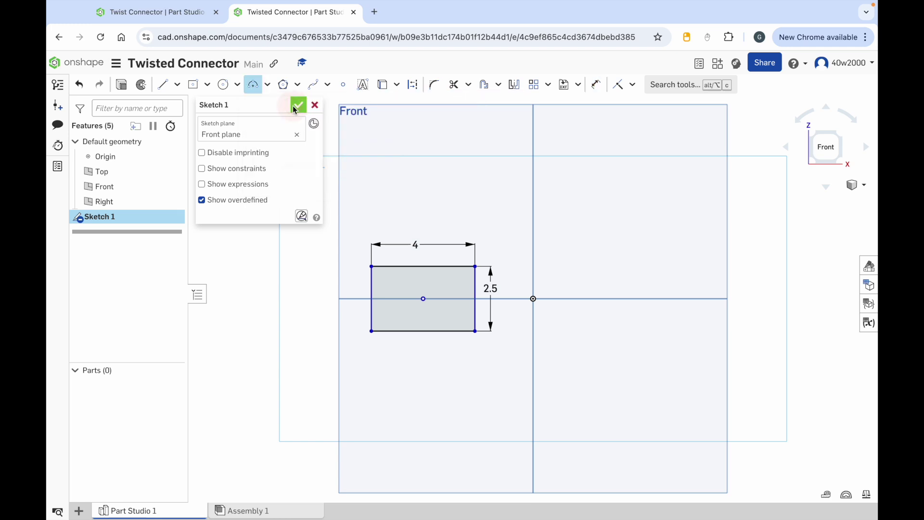
click(371, 266)
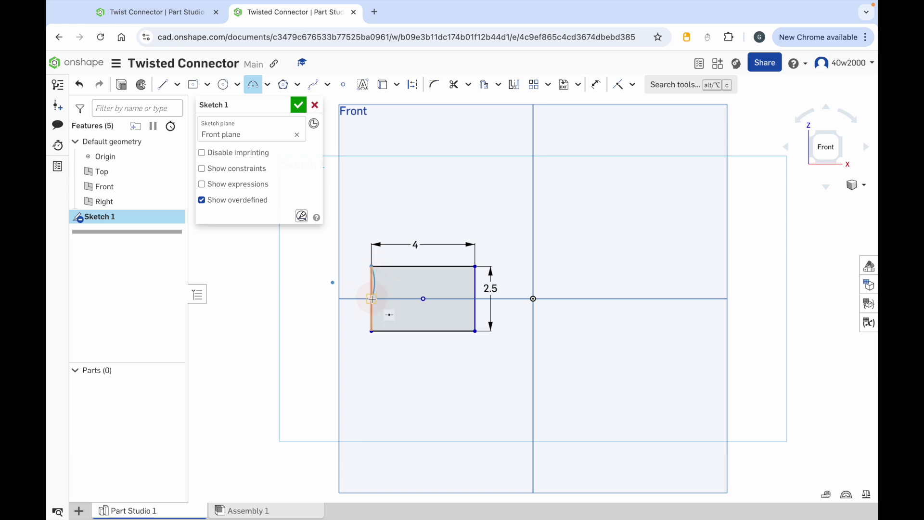
click(371, 331)
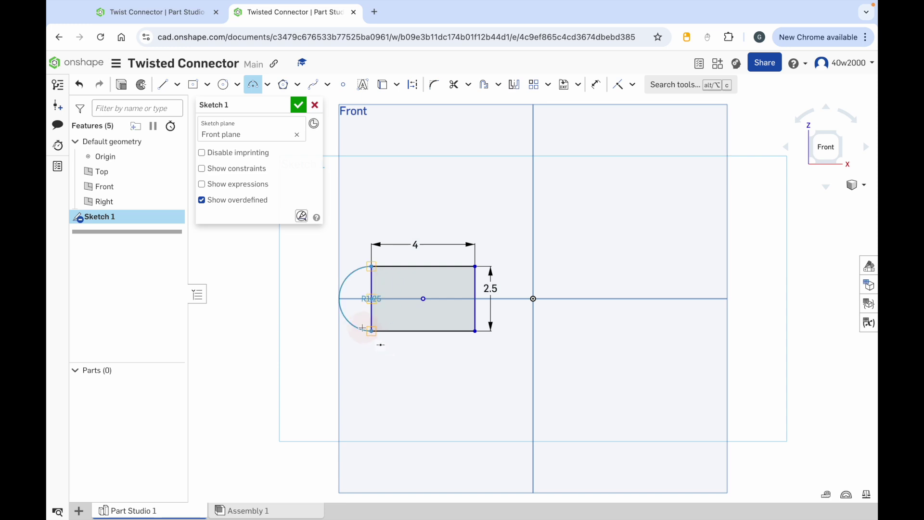
click(343, 311)
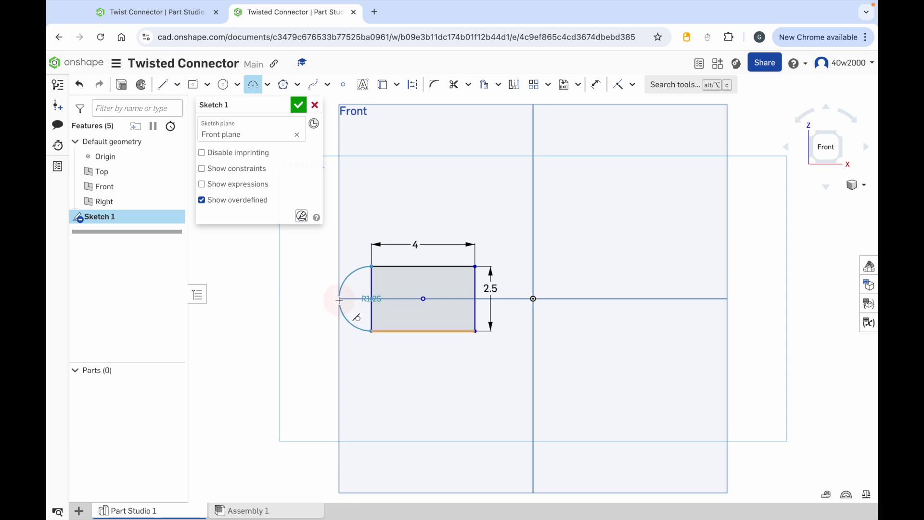
click(339, 299)
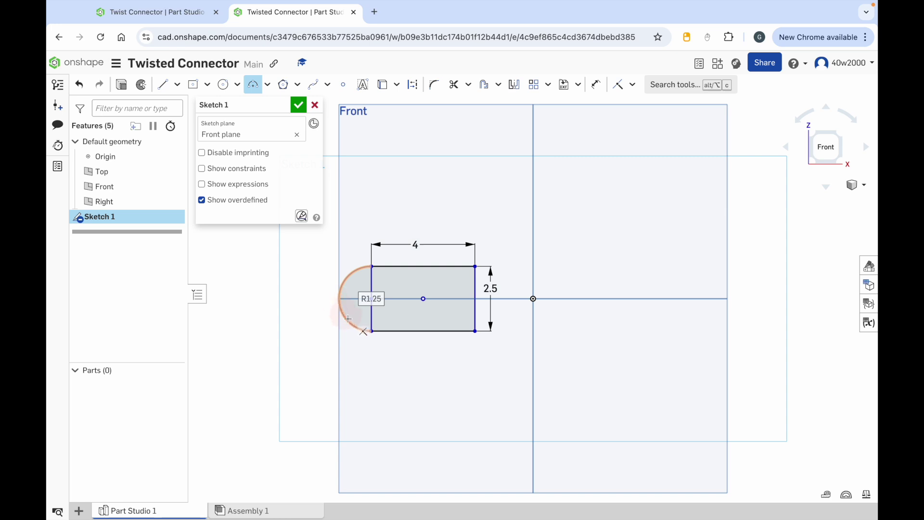
Step: Draw a center point circle about 1.34 cm in diameter, concentric with the semicircular end
click(237, 84)
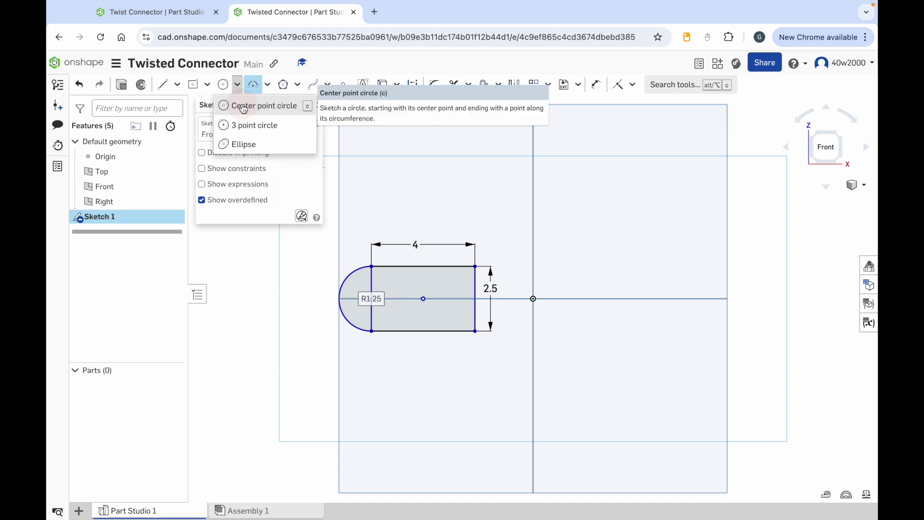
click(243, 107)
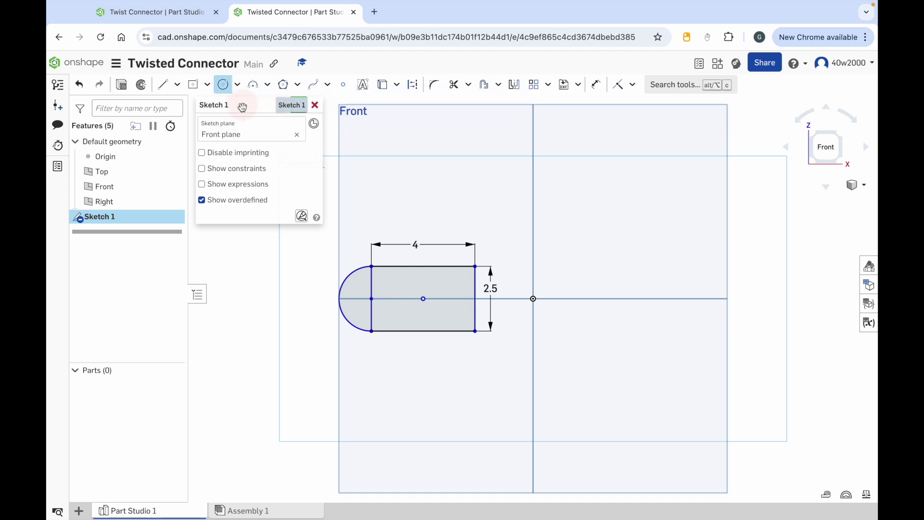
click(371, 299)
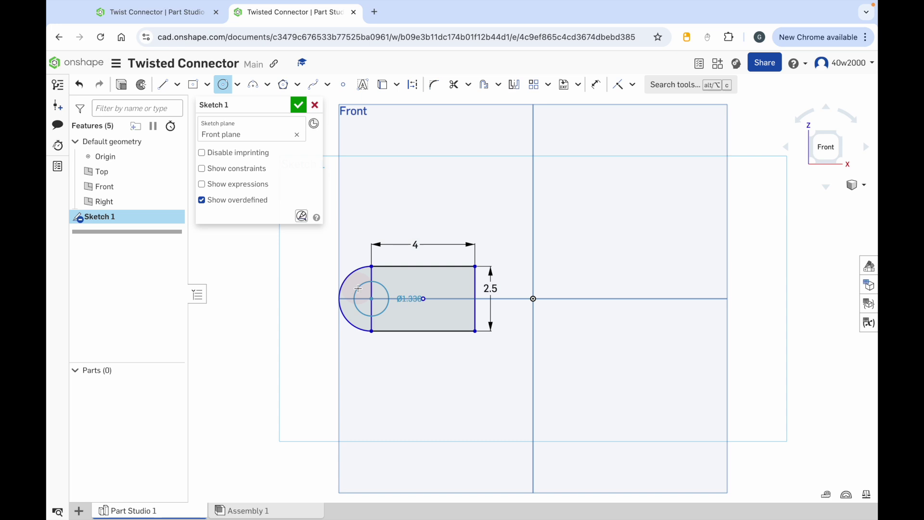
click(358, 288)
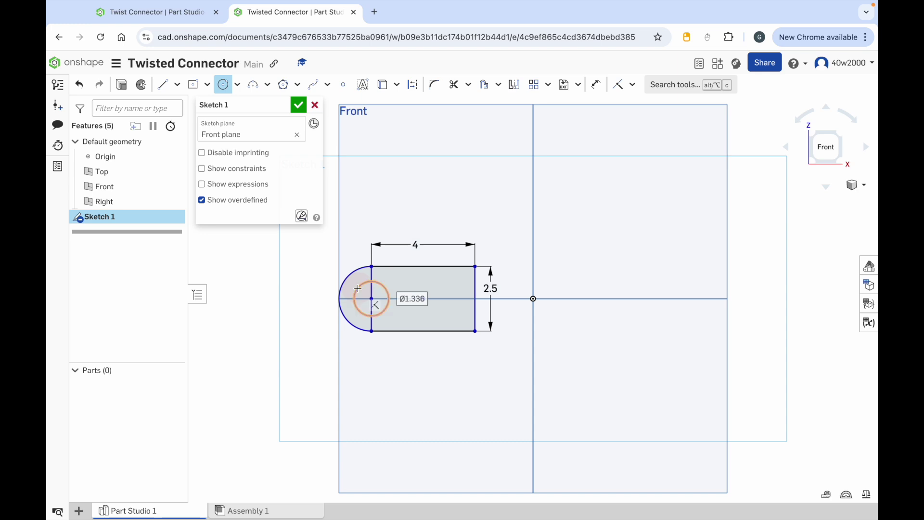
Step: Trim away all segments of the rectangle's left vertical edge, including the part inside the circle
click(455, 87)
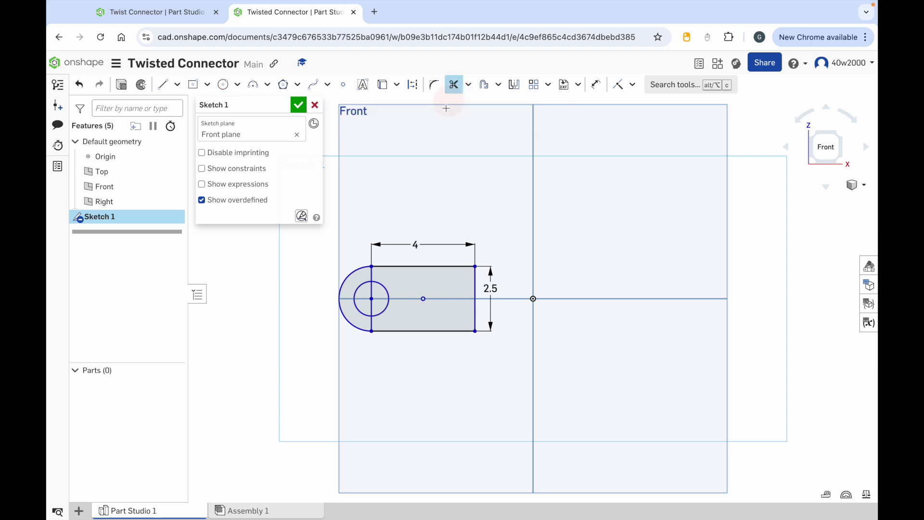
click(374, 274)
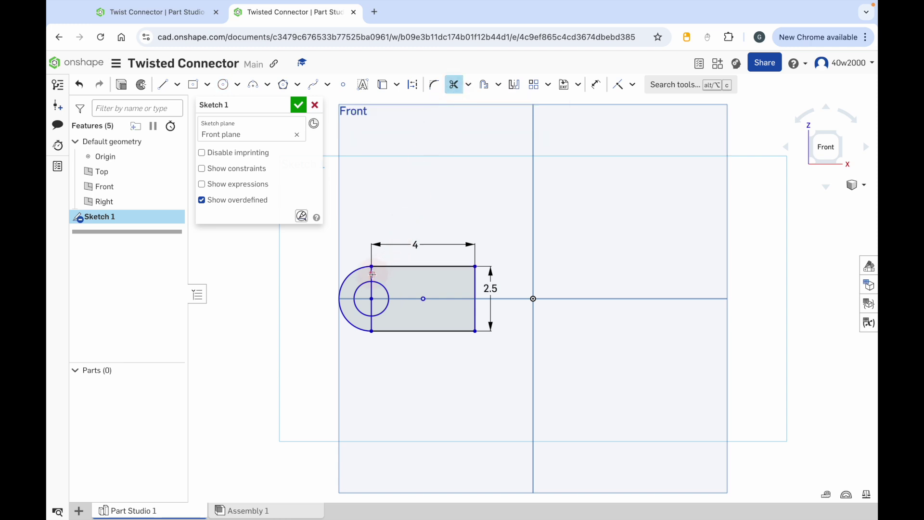
click(371, 301)
click(371, 324)
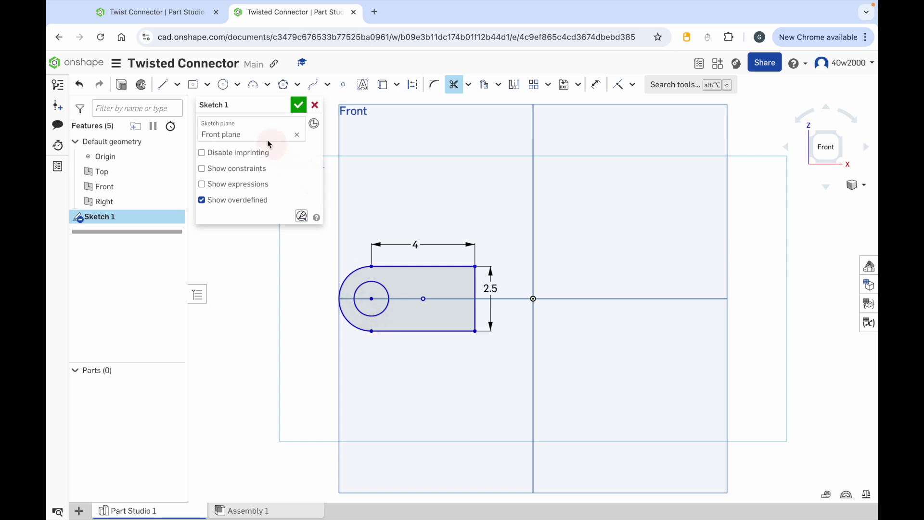
Step: Draw a horizontal construction line about 4.25 cm long from the rectangle's center point to the origin
click(164, 89)
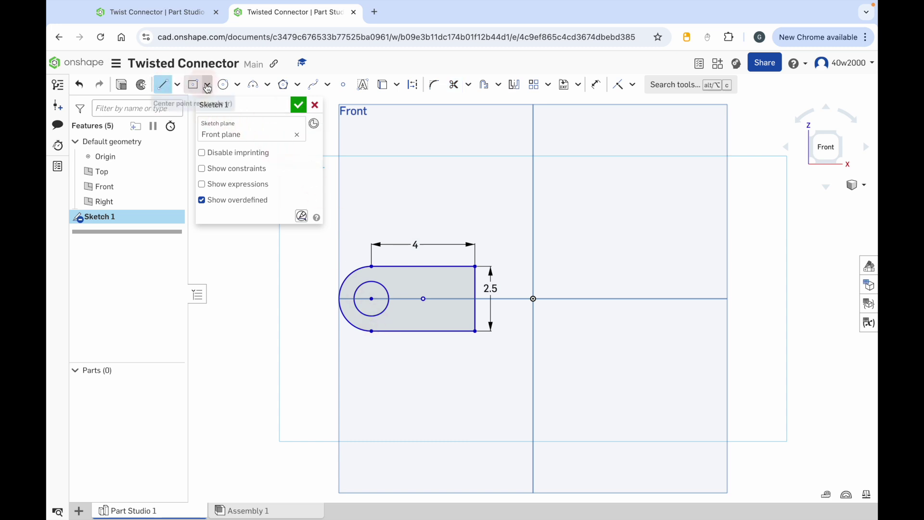
click(417, 91)
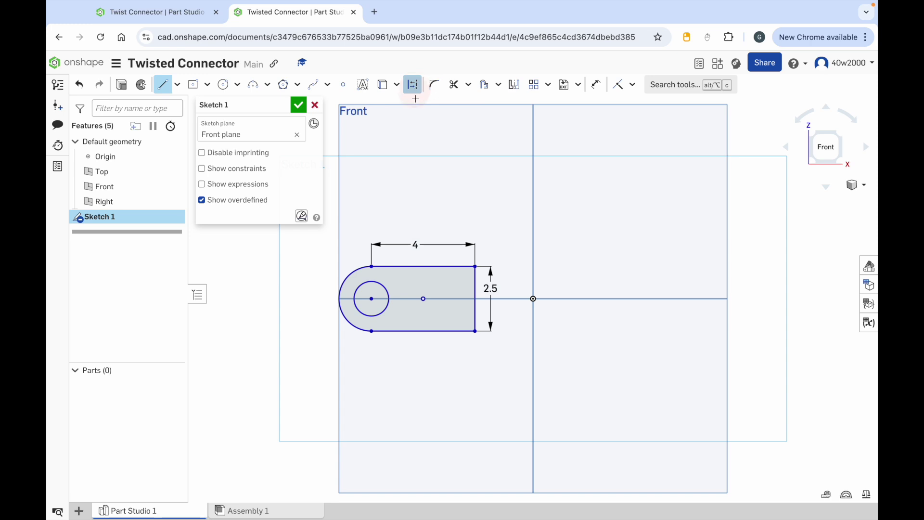
key(Escape)
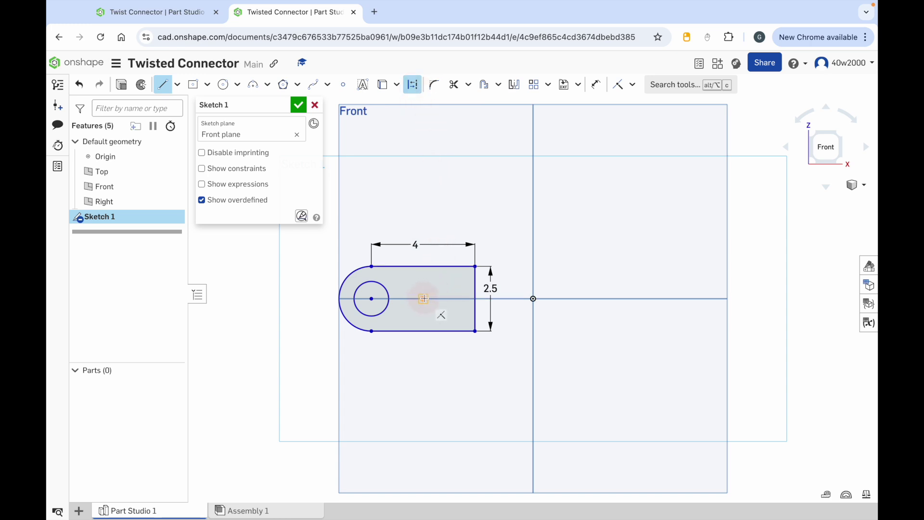
click(423, 299)
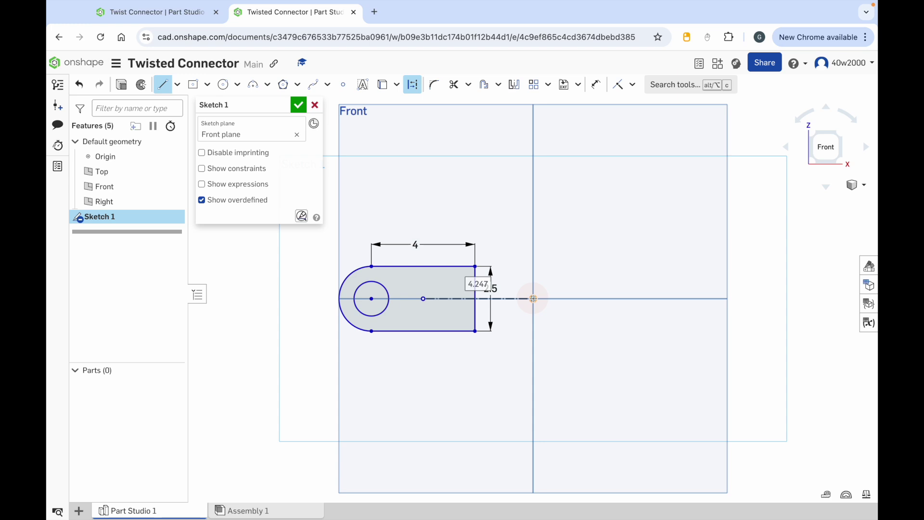
click(533, 299)
key(Escape)
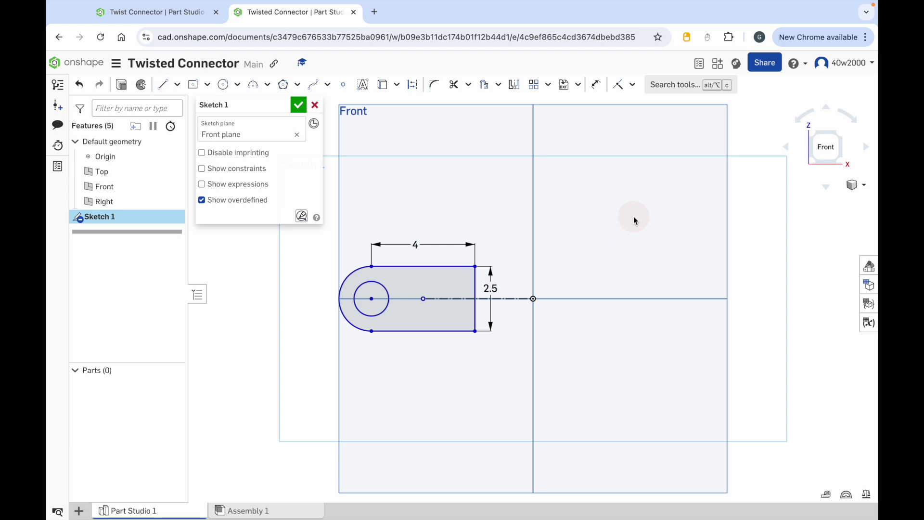
Step: Finish the round-ended profile sketch on the Front plane
click(299, 104)
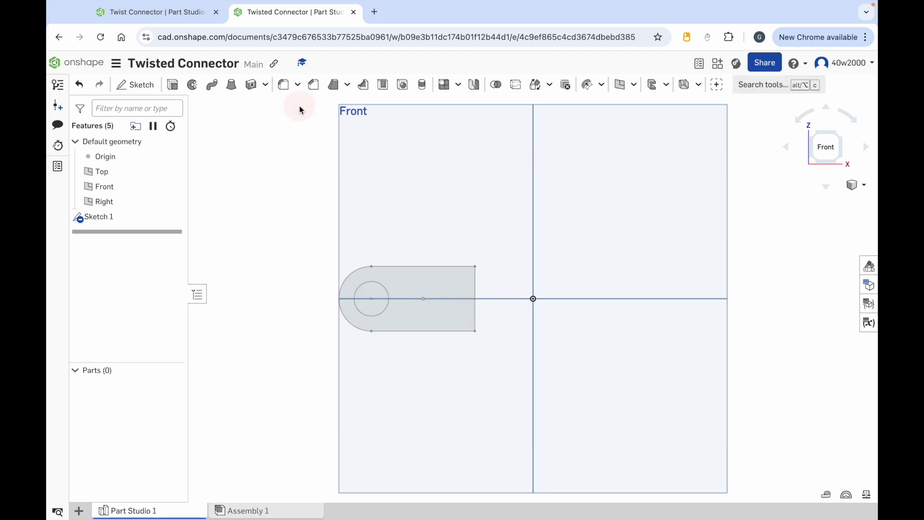
right_drag(287, 245, 311, 242)
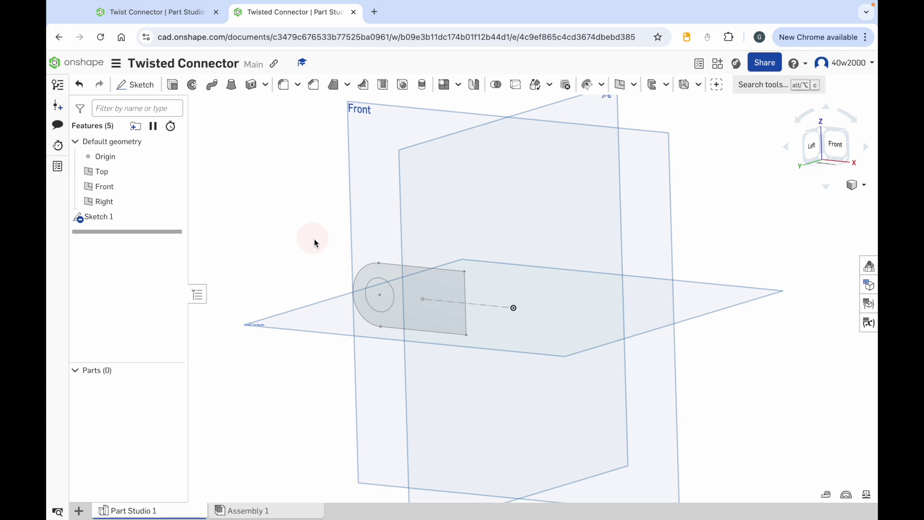
click(356, 308)
click(381, 327)
click(441, 303)
click(335, 233)
Step: Extrude the round-ended profile, excluding the hole, as a new solid with a symmetric blind depth of 12 mm
click(172, 85)
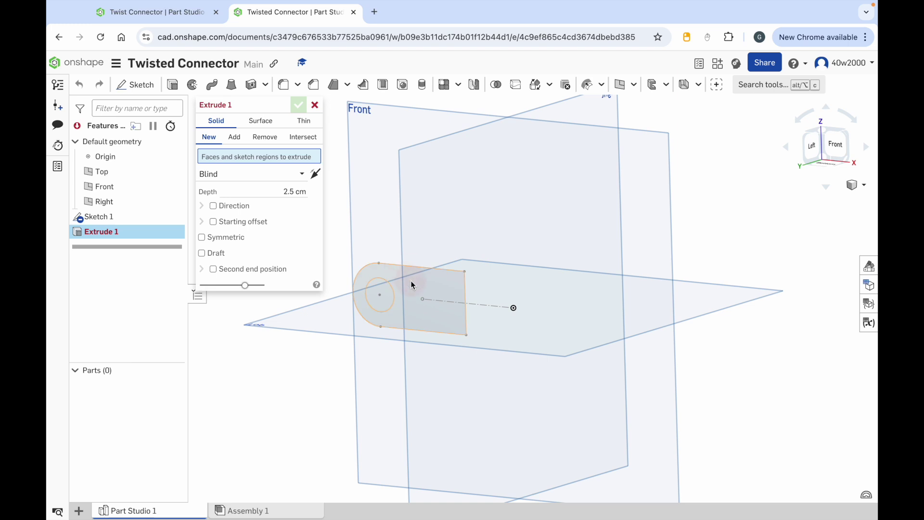
click(411, 284)
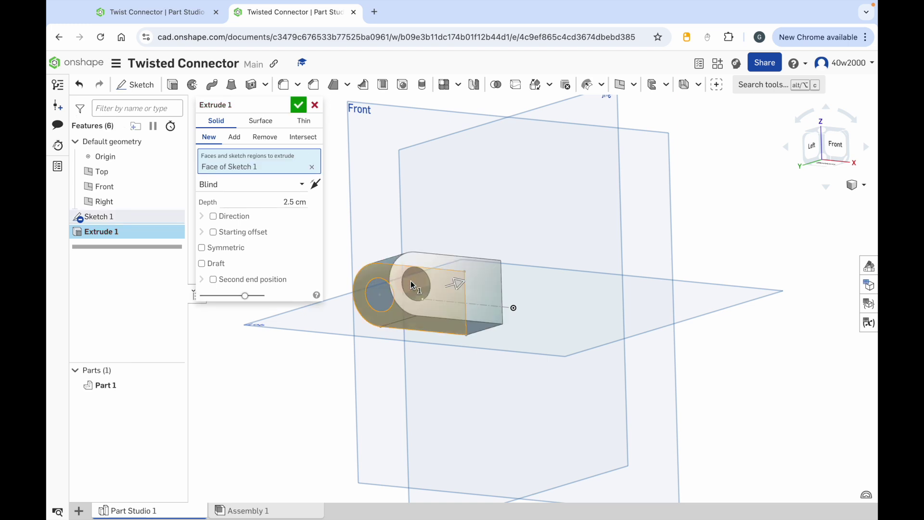
click(284, 201)
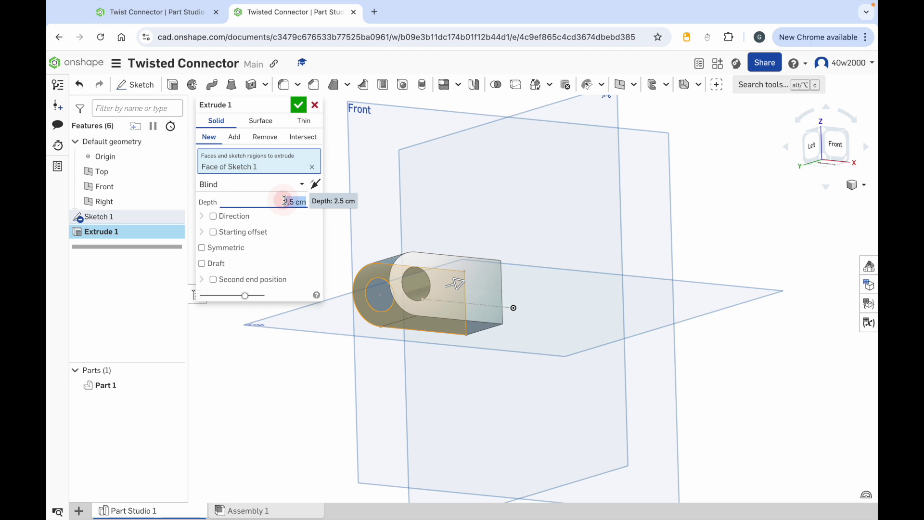
text(1)
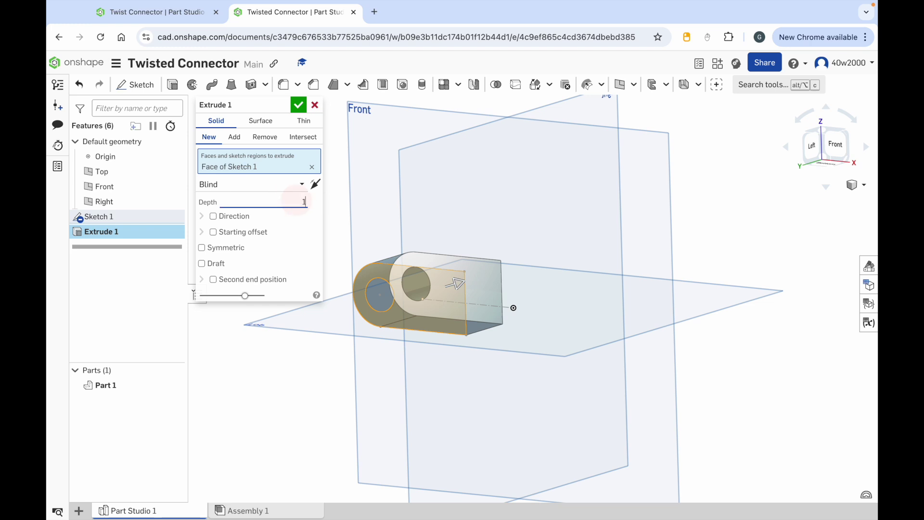
text(2mm)
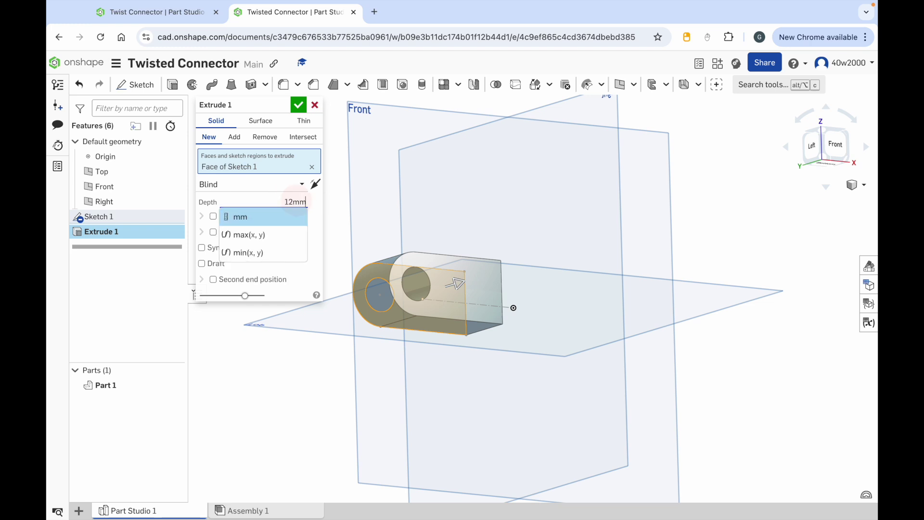
key(Return)
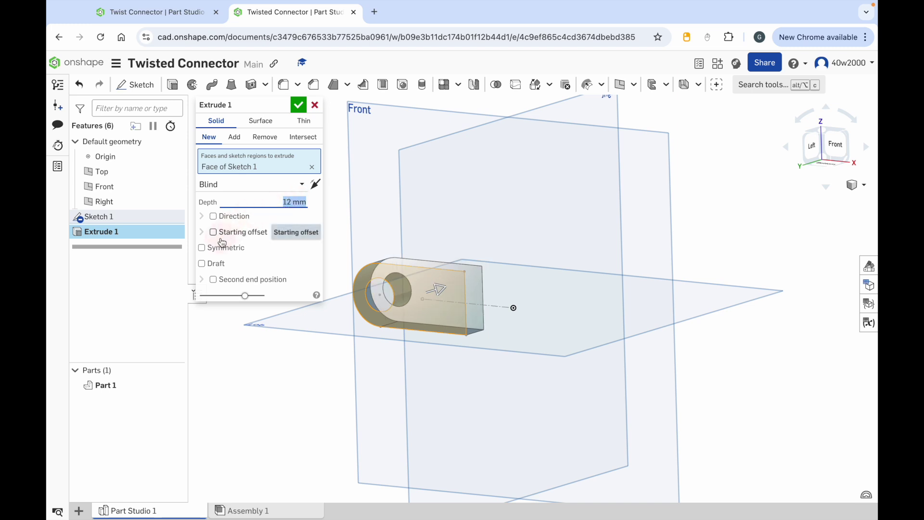
click(202, 249)
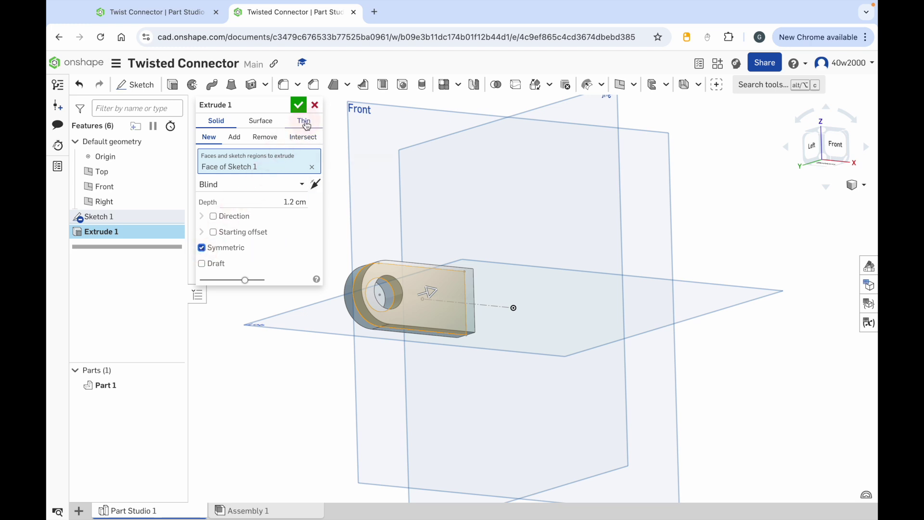
click(298, 105)
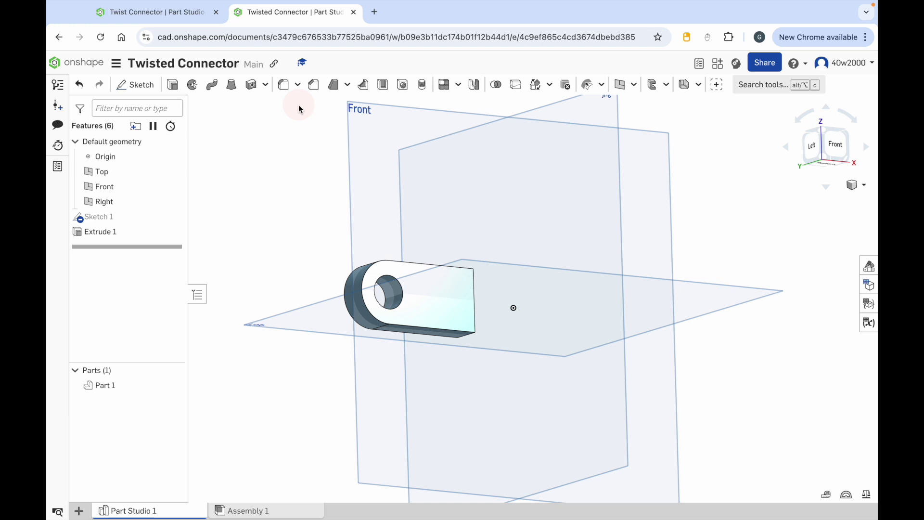
Step: Mirror the extruded part about the Right plane as a new part
click(835, 149)
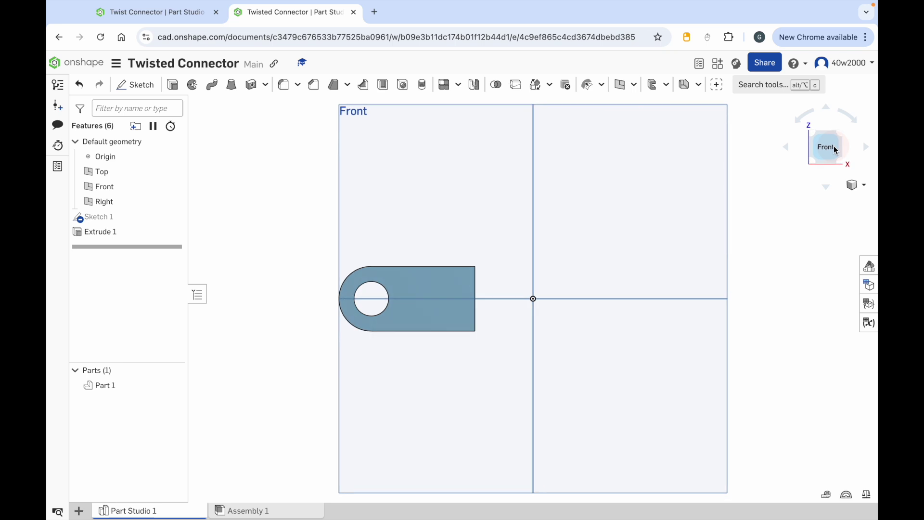
click(474, 86)
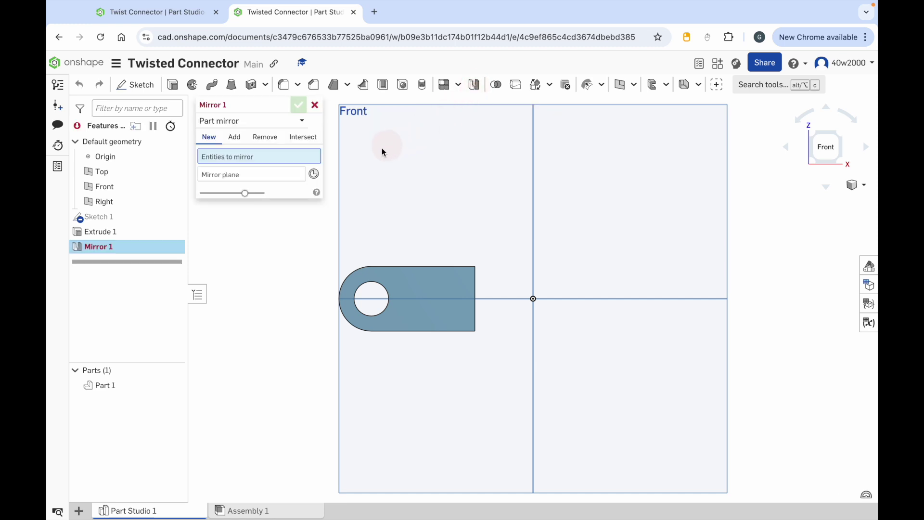
click(422, 281)
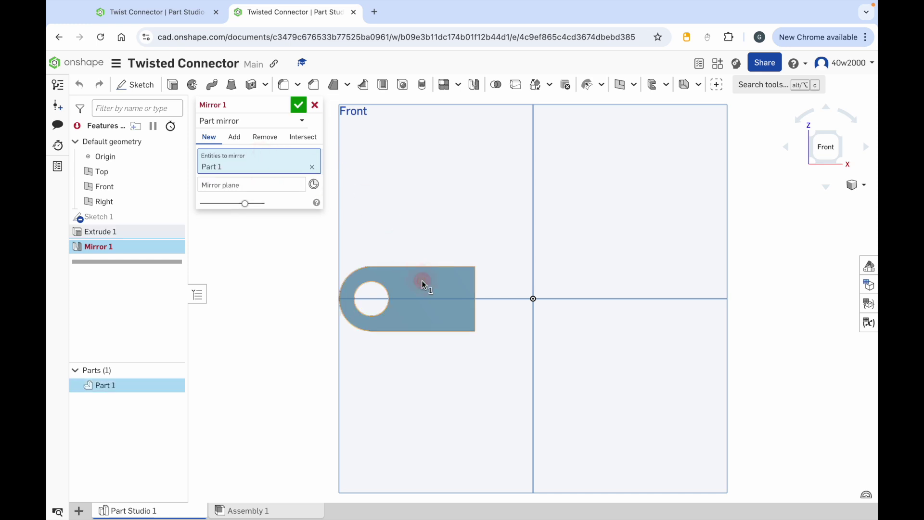
right_drag(415, 423, 568, 410)
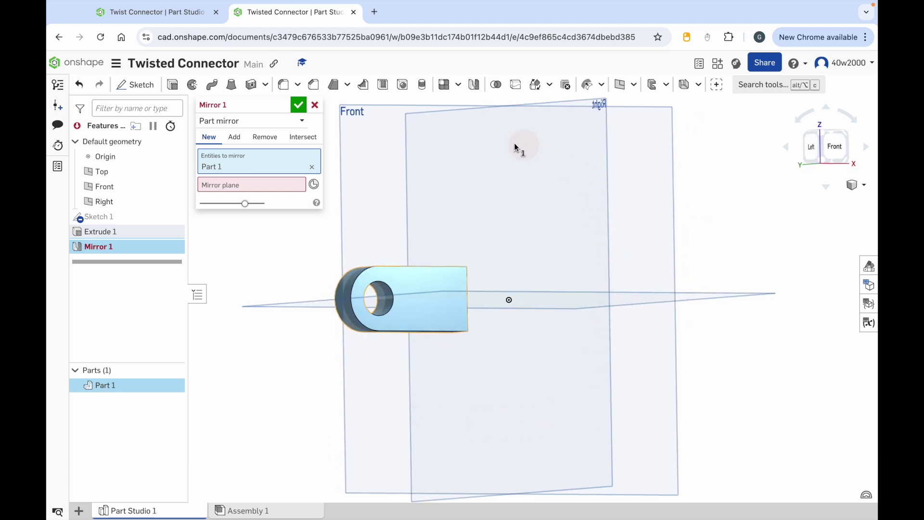
click(233, 187)
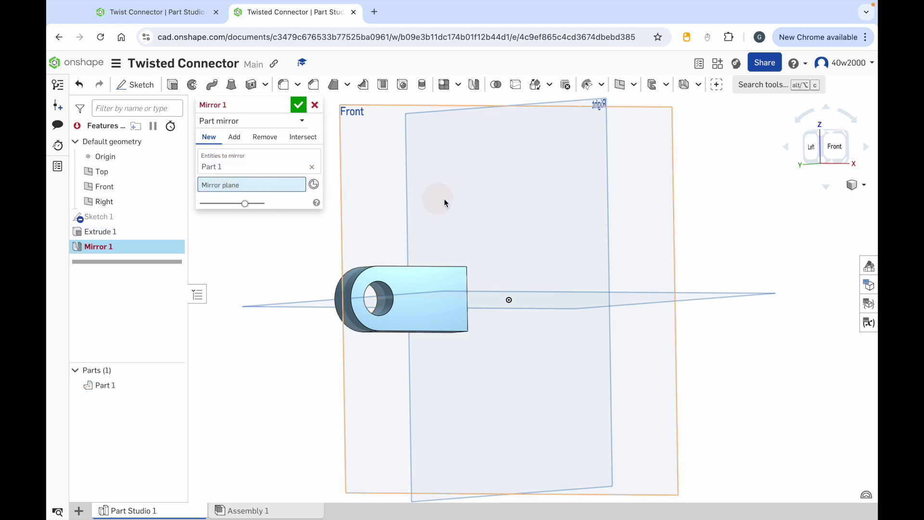
click(605, 230)
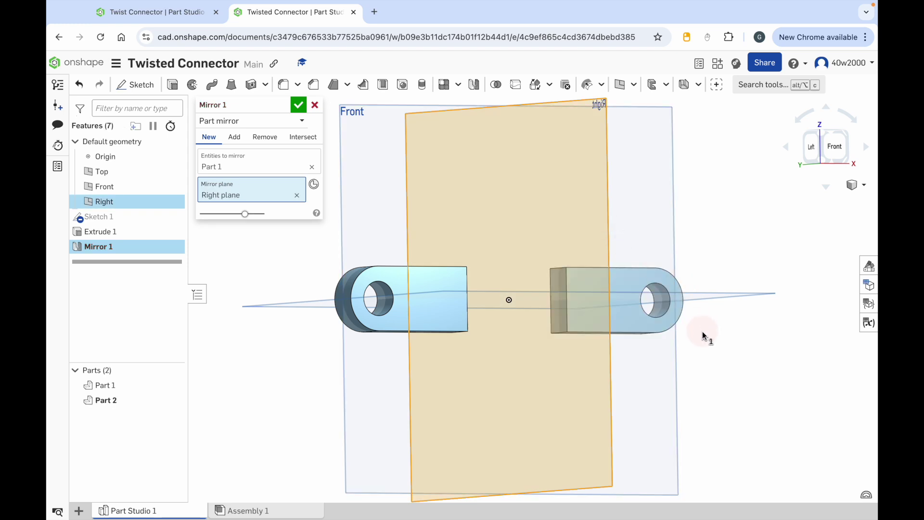
click(298, 104)
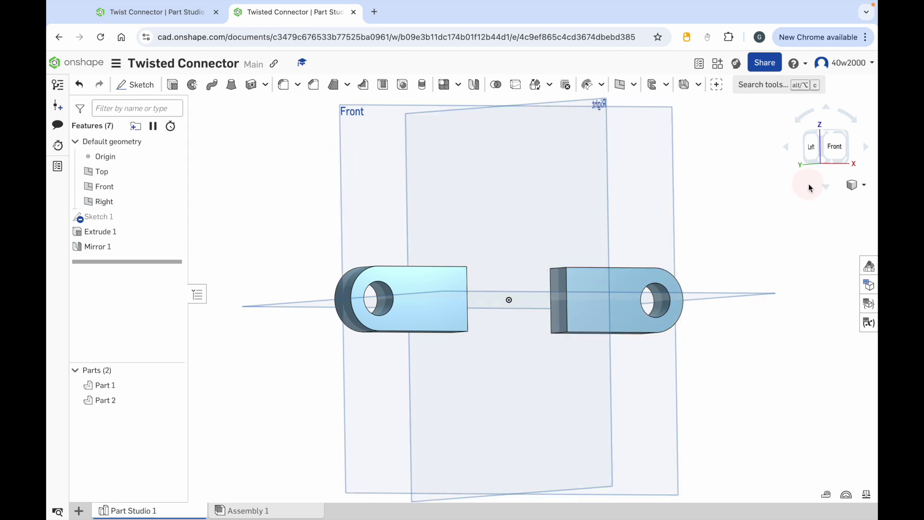
click(835, 152)
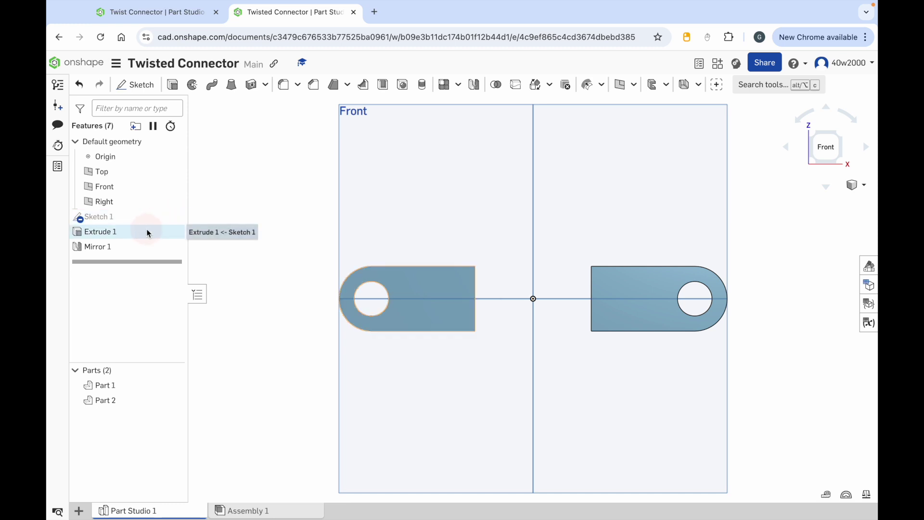
click(173, 233)
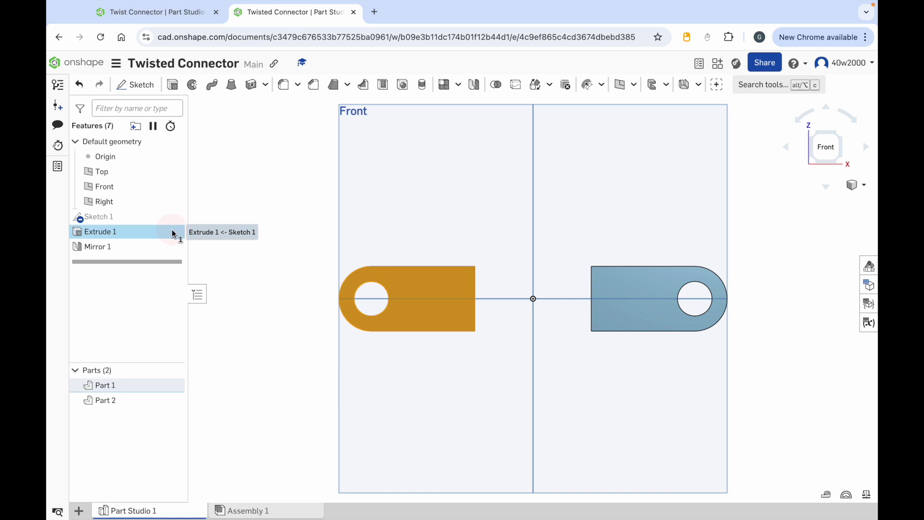
click(174, 232)
click(142, 248)
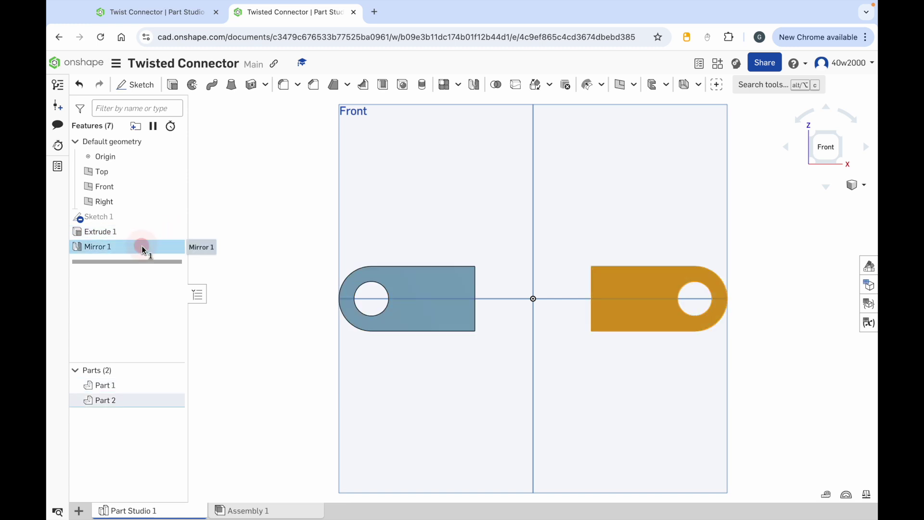
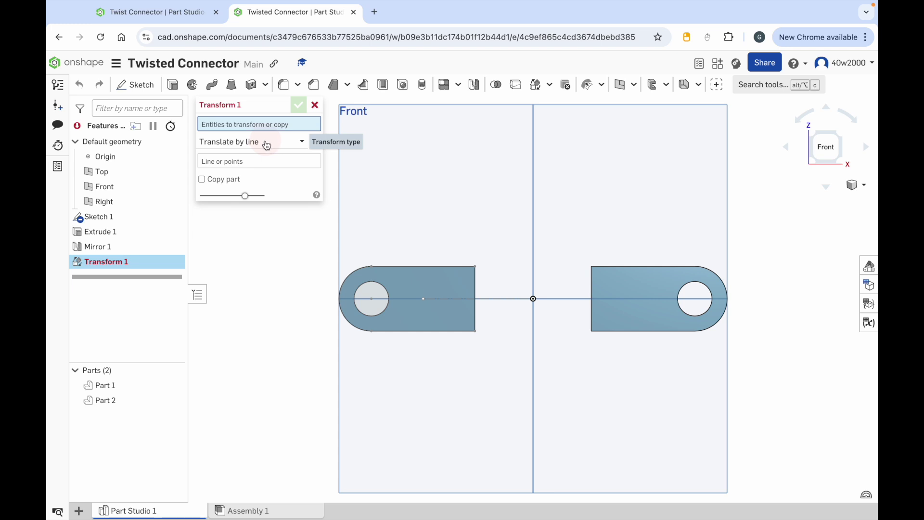
Step: Rotate the mirrored part 90 degrees about the sketch's horizontal construction line with a Transform, without copying the part
click(266, 143)
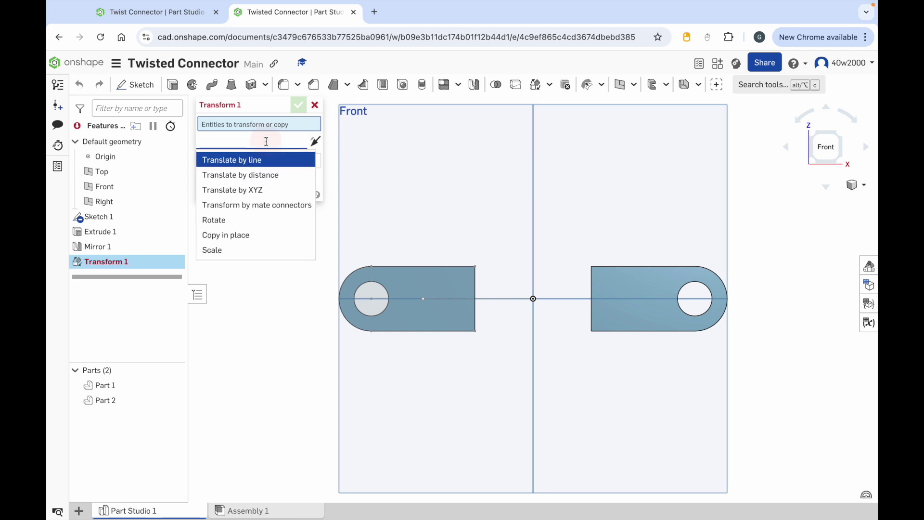
click(244, 220)
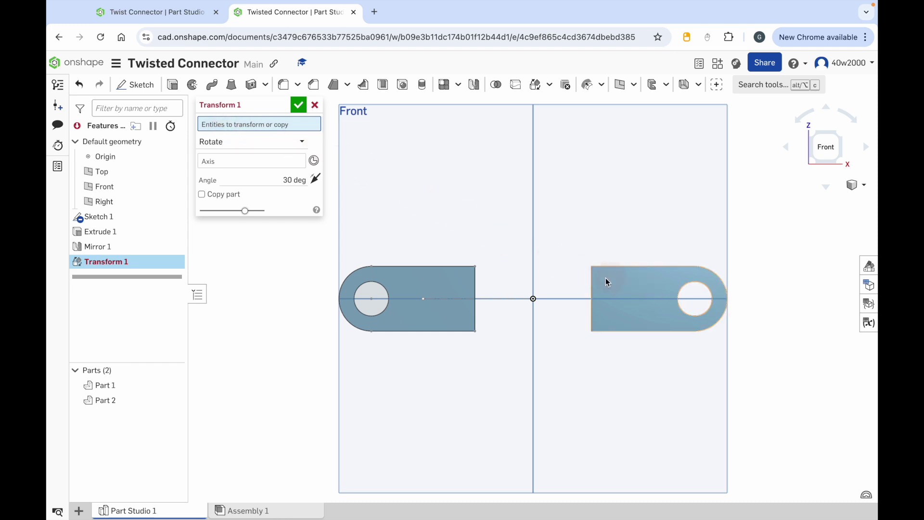
click(626, 291)
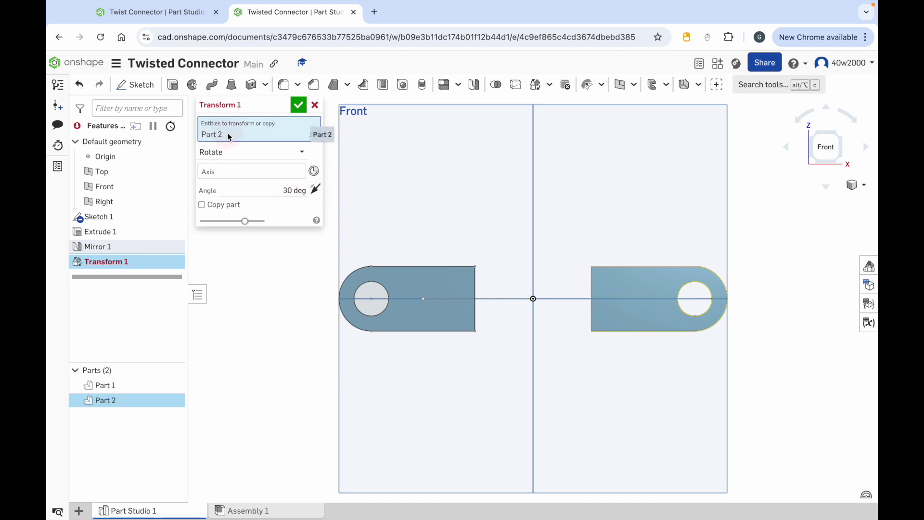
click(216, 173)
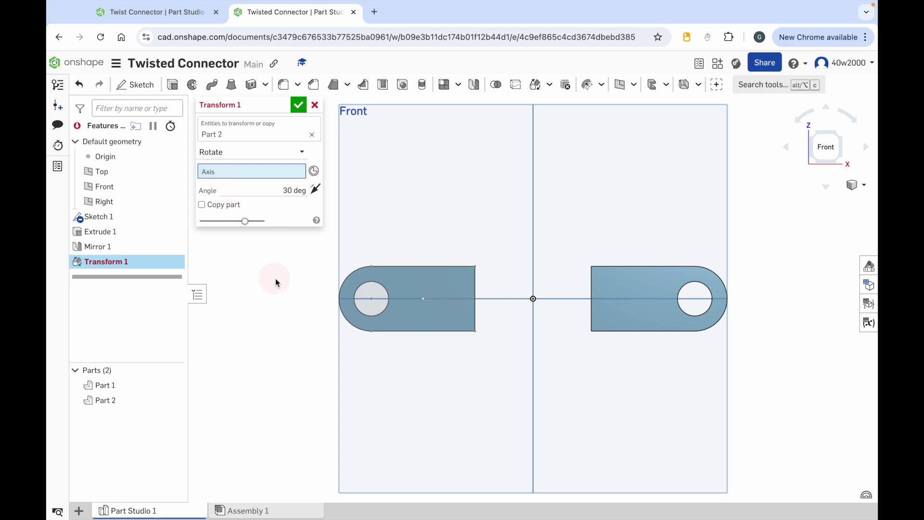
right_drag(280, 277, 297, 294)
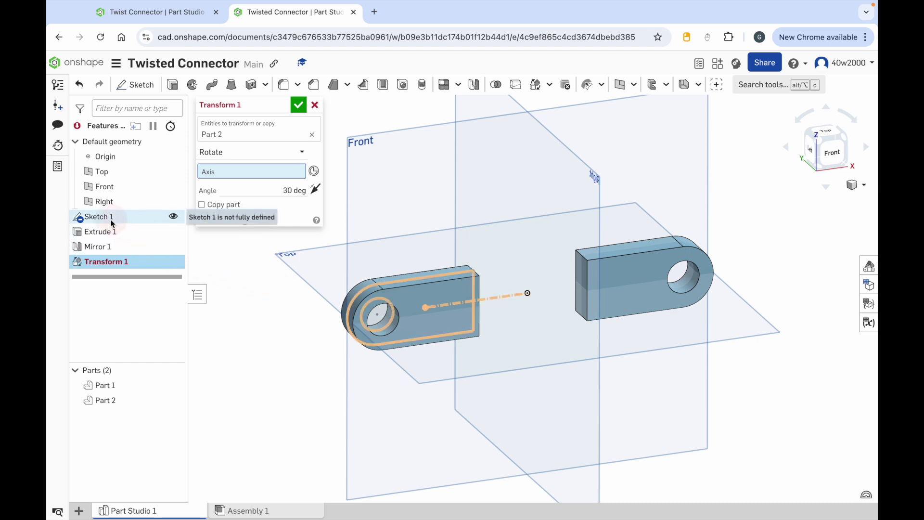
click(173, 218)
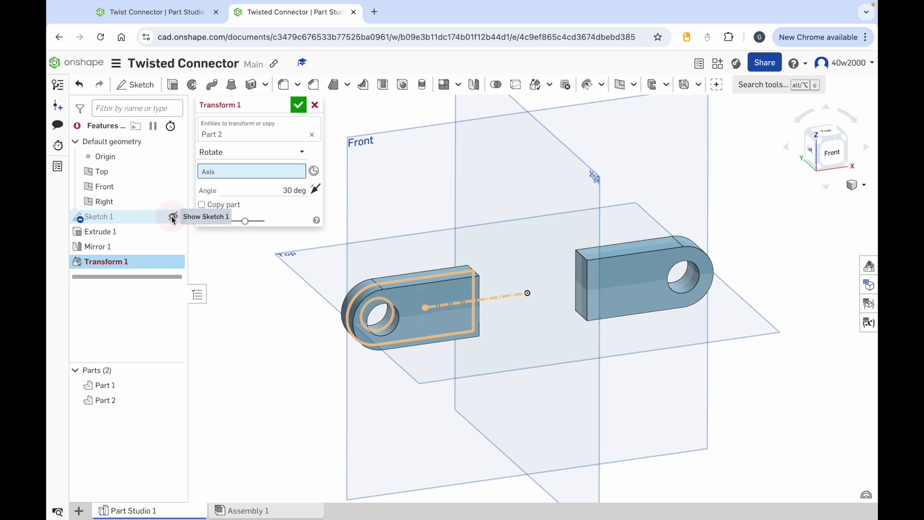
click(173, 217)
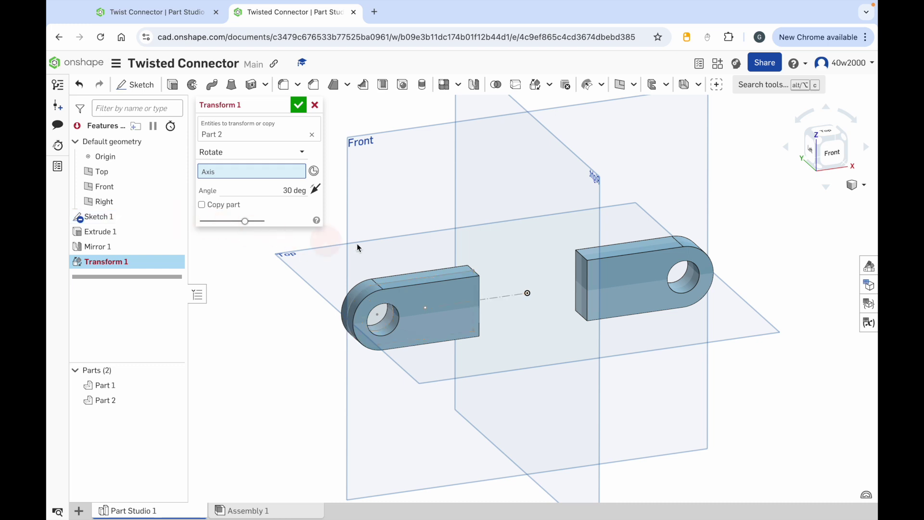
click(500, 299)
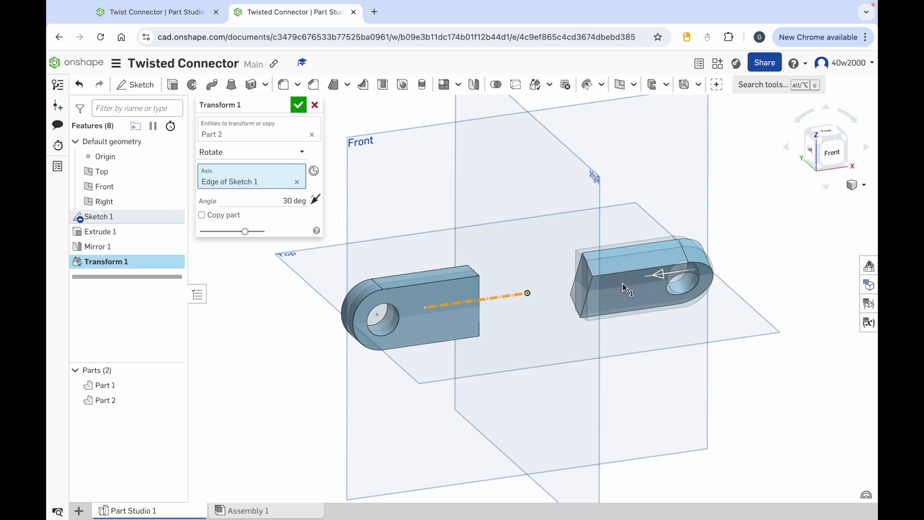
click(287, 200)
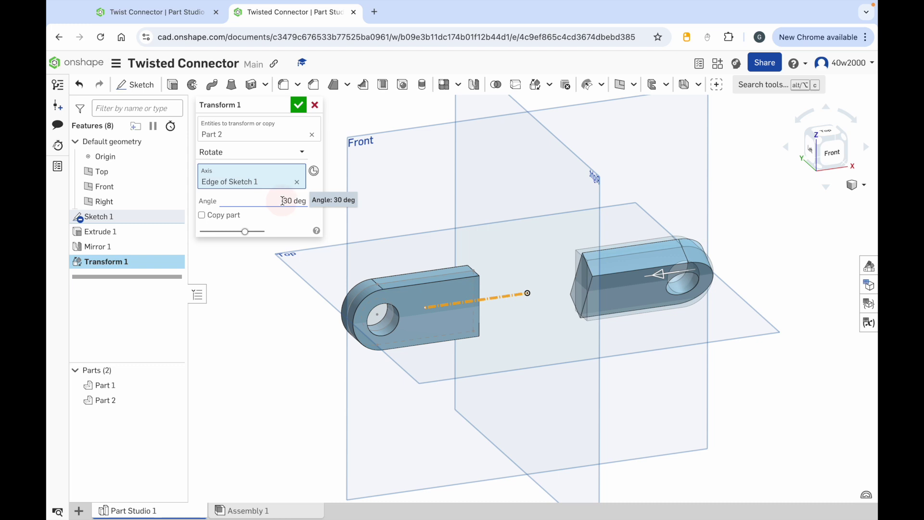
text(90)
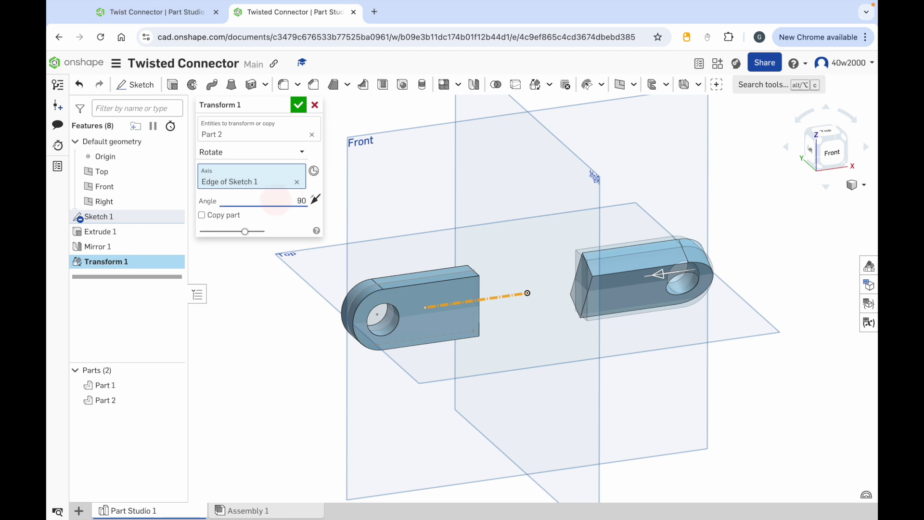
key(Return)
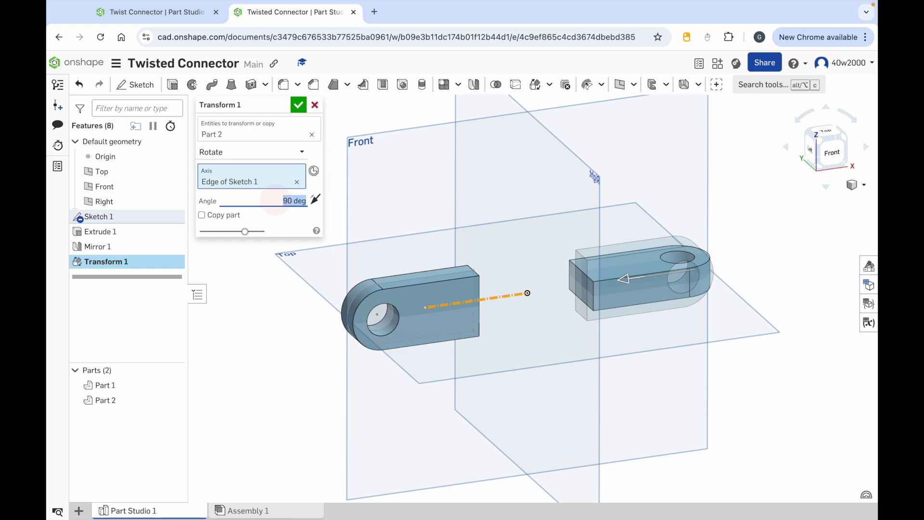
click(299, 105)
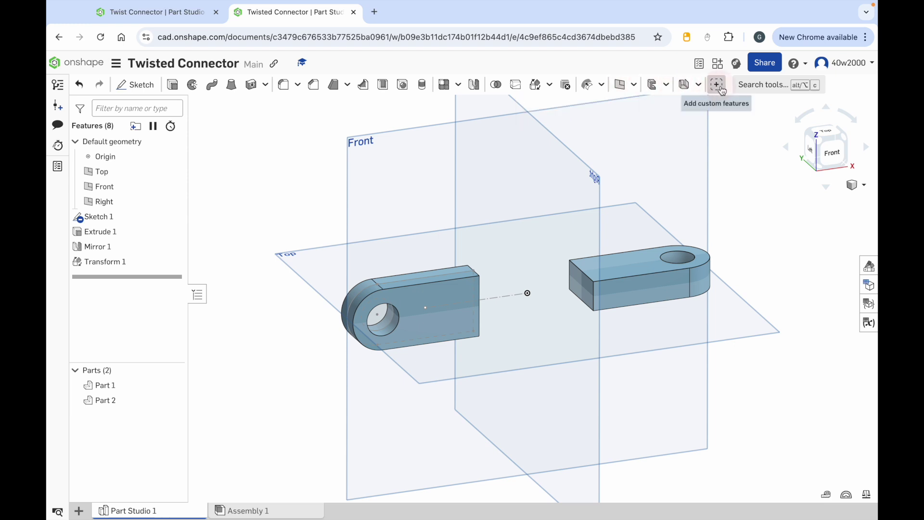
Step: Create a tangent-matched bridging curve from the extruded lug's top-front inner corner to the rotated lug's top-rear inner corner, using their adjoining long edges
click(760, 87)
text(bridge)
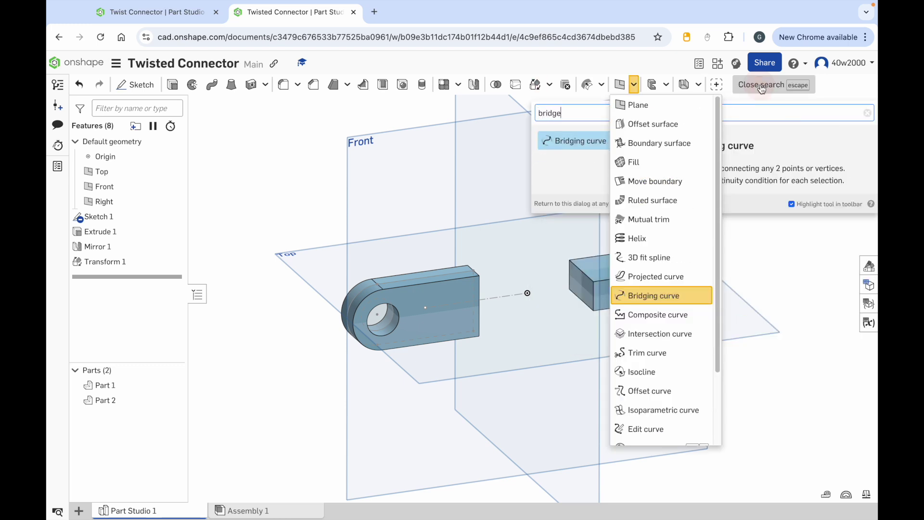
click(576, 144)
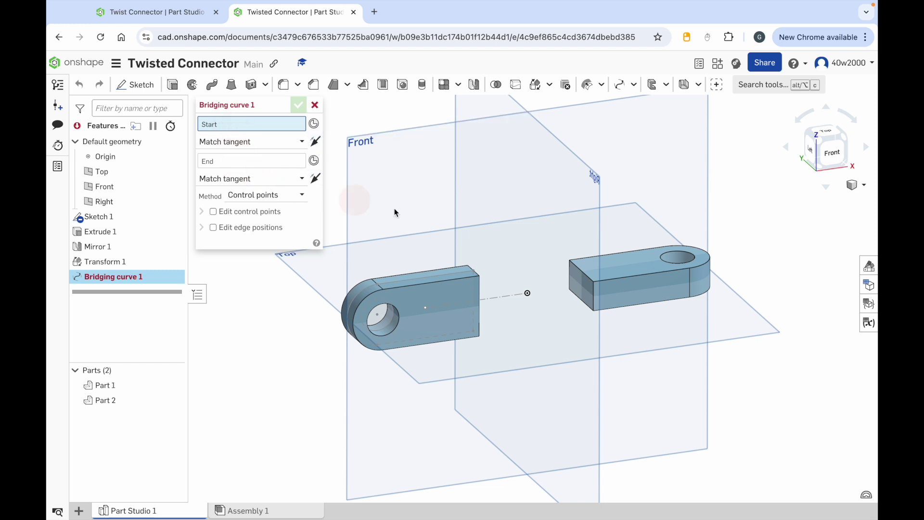
right_drag(732, 313, 747, 351)
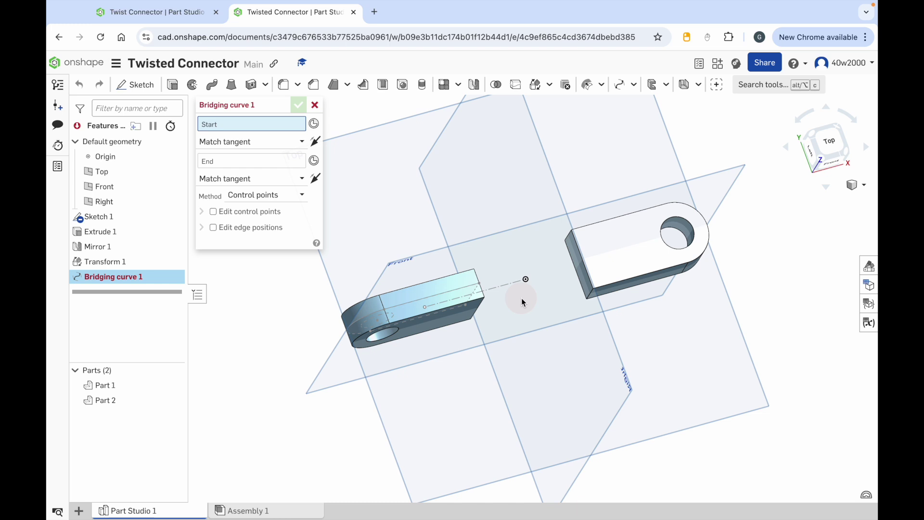
mouse_move(577, 340)
right_down()
mouse_move(561, 336)
mouse_move(572, 346)
right_up()
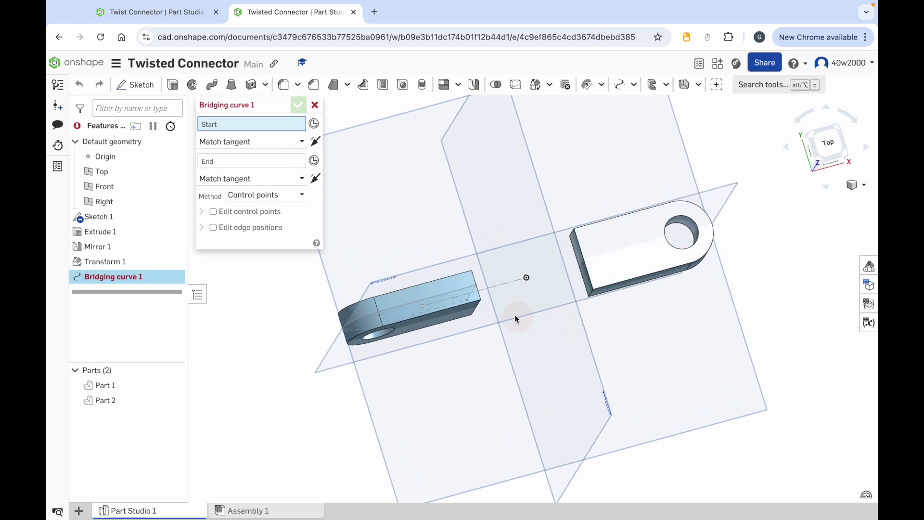
click(481, 301)
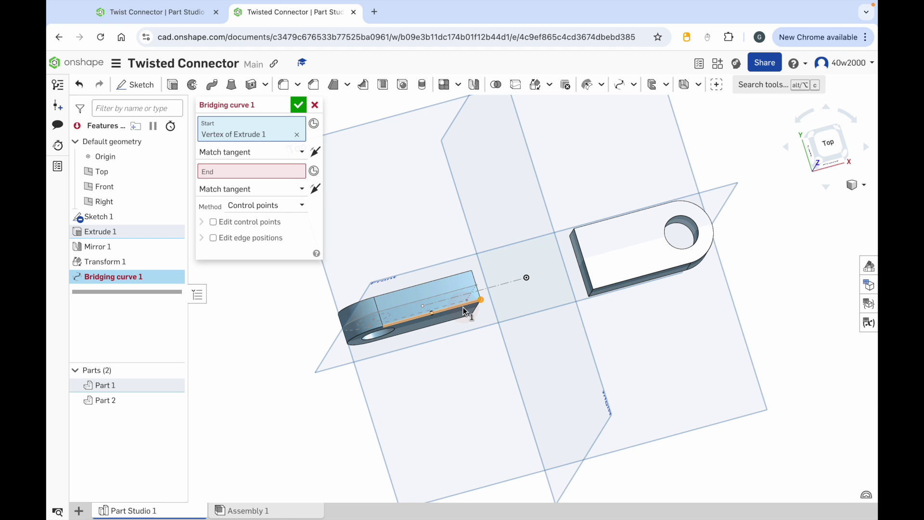
click(464, 311)
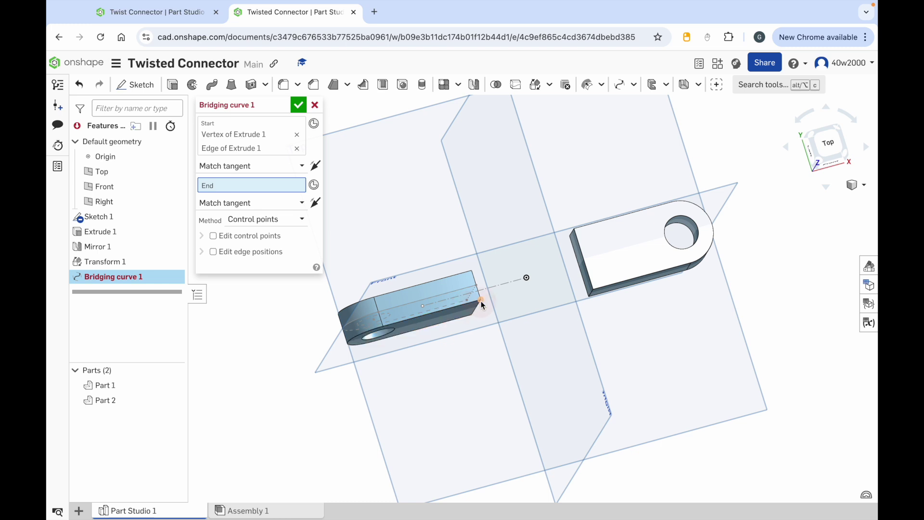
click(575, 229)
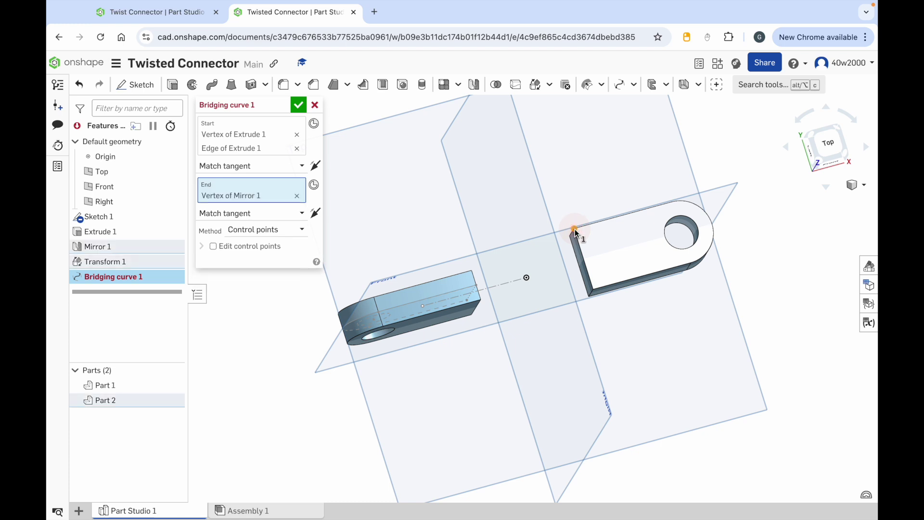
click(615, 219)
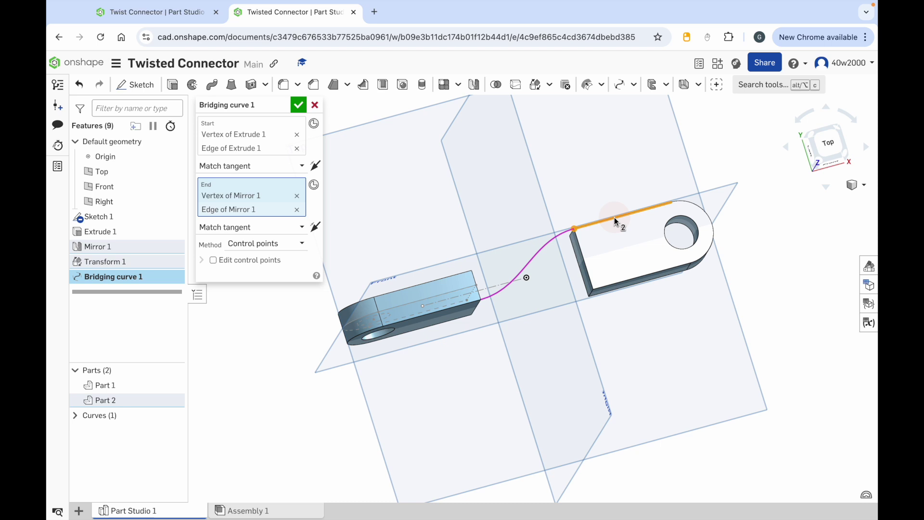
click(299, 106)
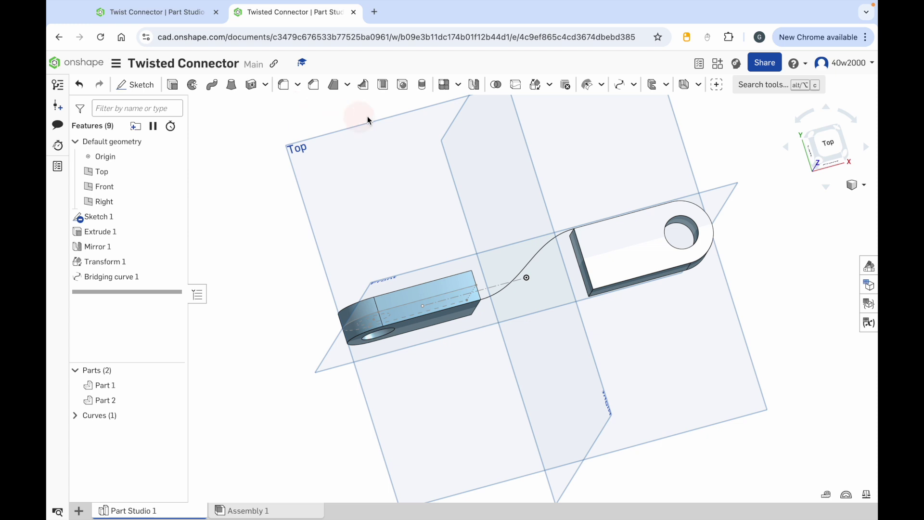
Step: Create a second tangent-matched bridging curve from the extruded lug's top-rear inner corner to the rotated lug's bottom-rear inner corner along their long edges
click(619, 86)
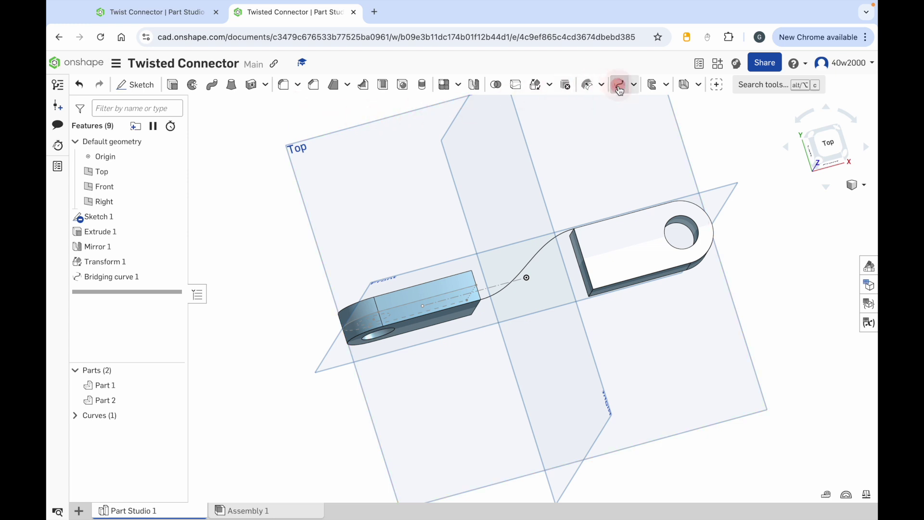
click(471, 271)
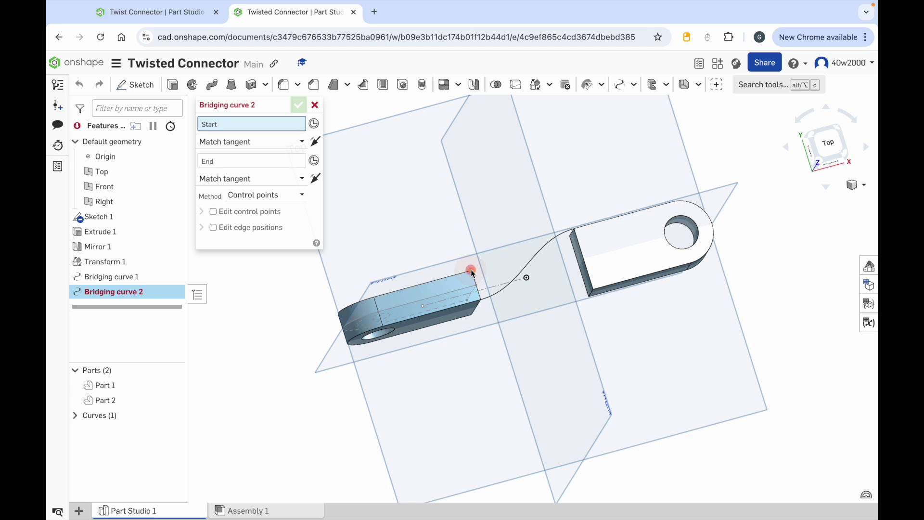
click(443, 276)
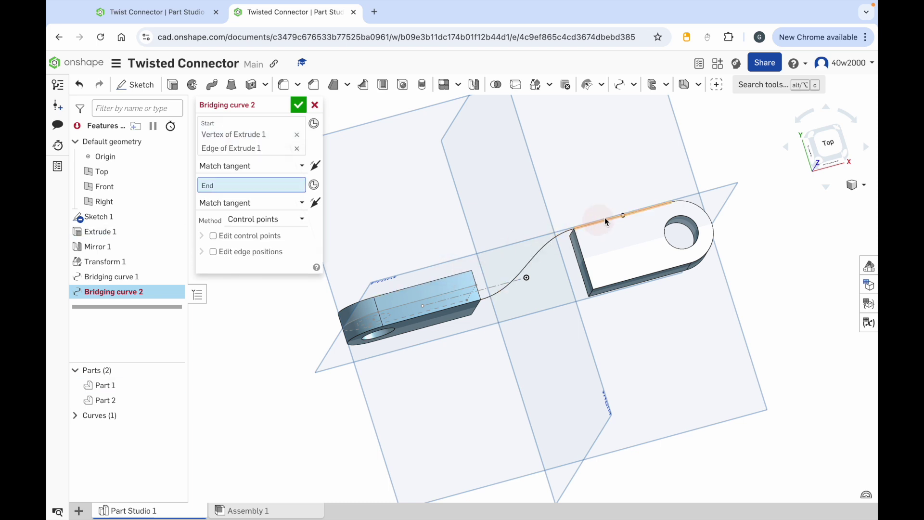
right_drag(620, 193, 633, 222)
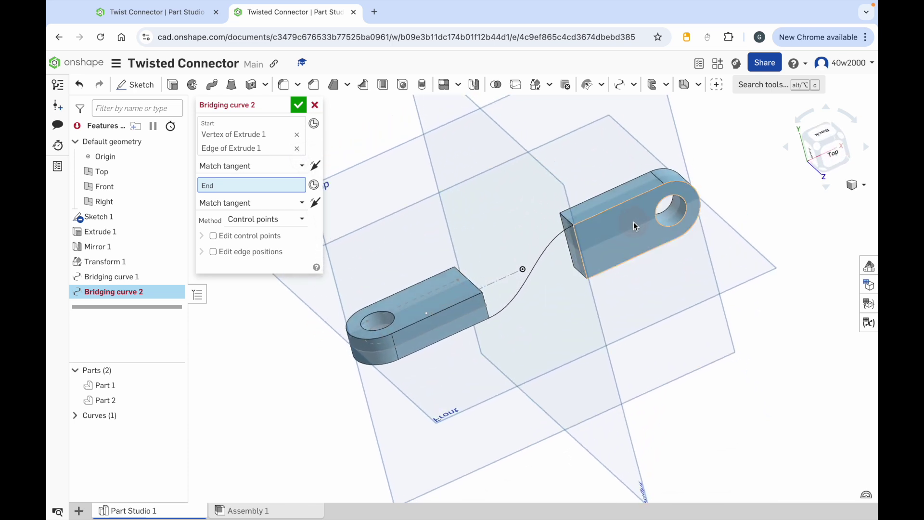
click(559, 214)
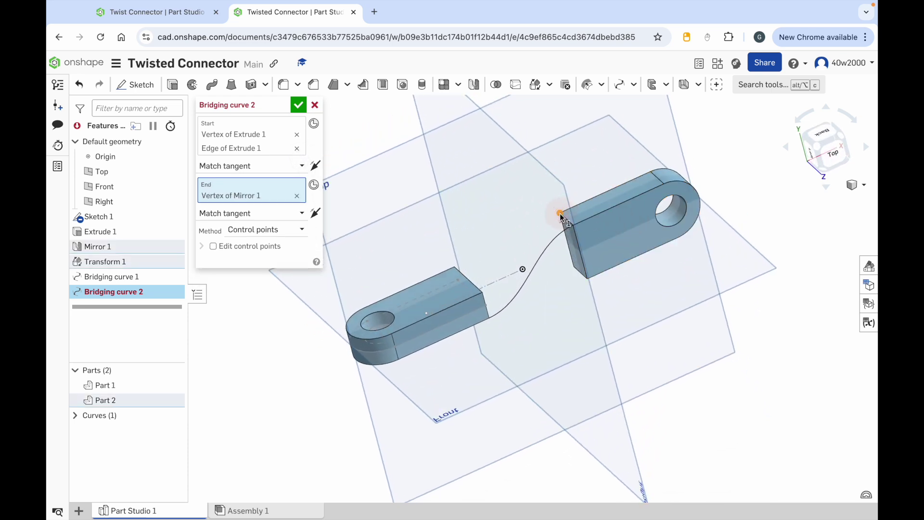
click(594, 197)
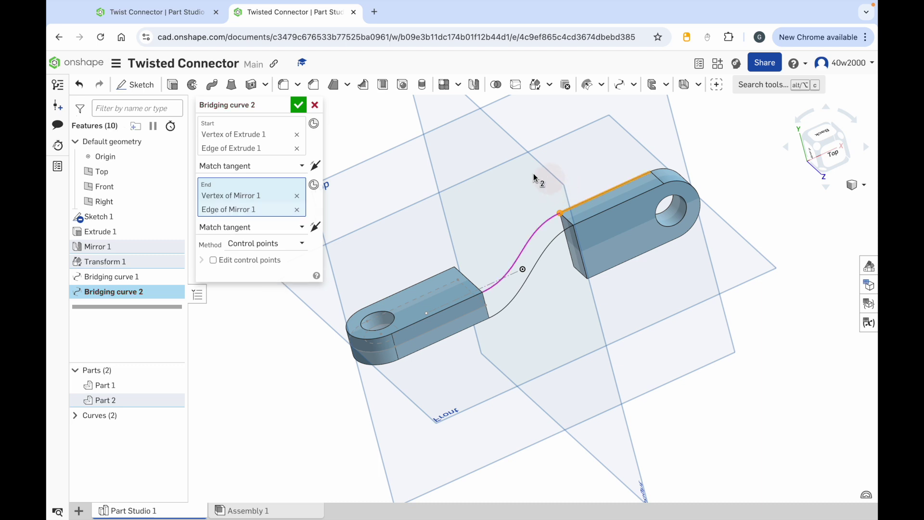
click(299, 105)
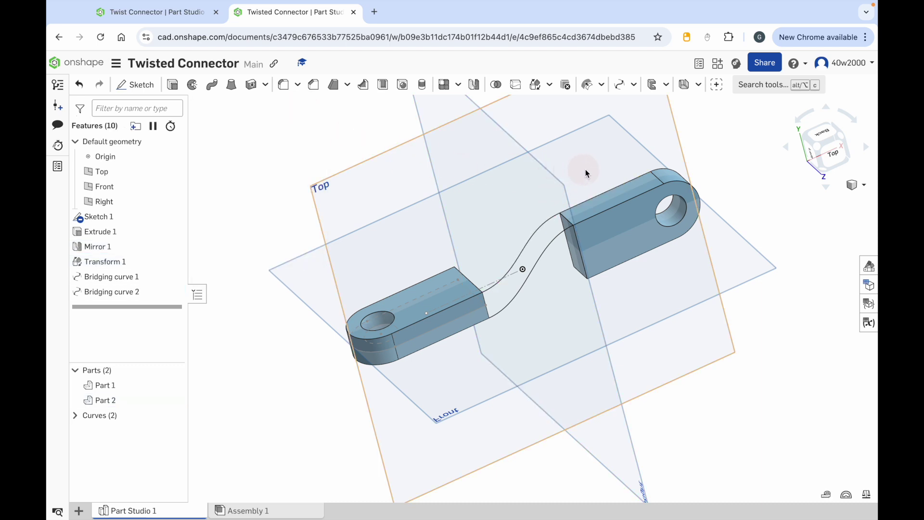
Step: Create a third tangent-matched bridging curve from the extruded lug's bottom-rear inner corner to the rotated lug's bottom-front inner corner along their long edges
right_drag(595, 170, 663, 252)
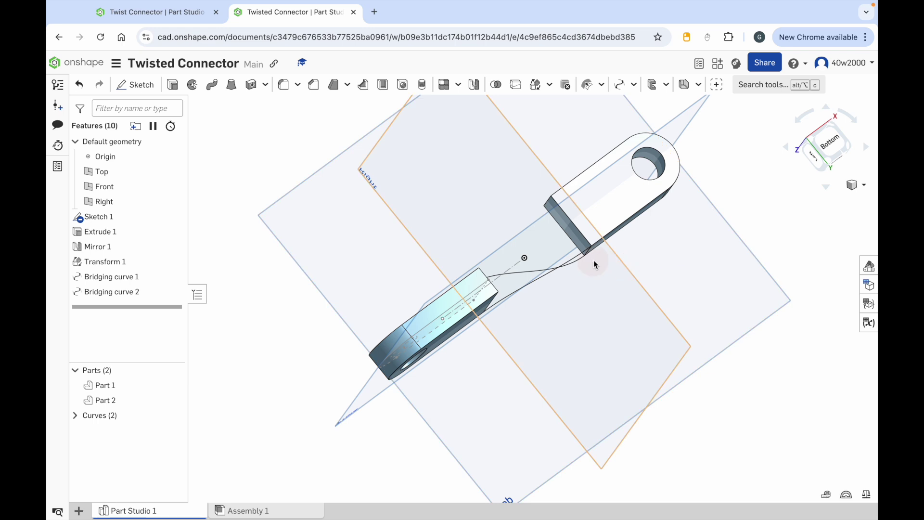
click(619, 86)
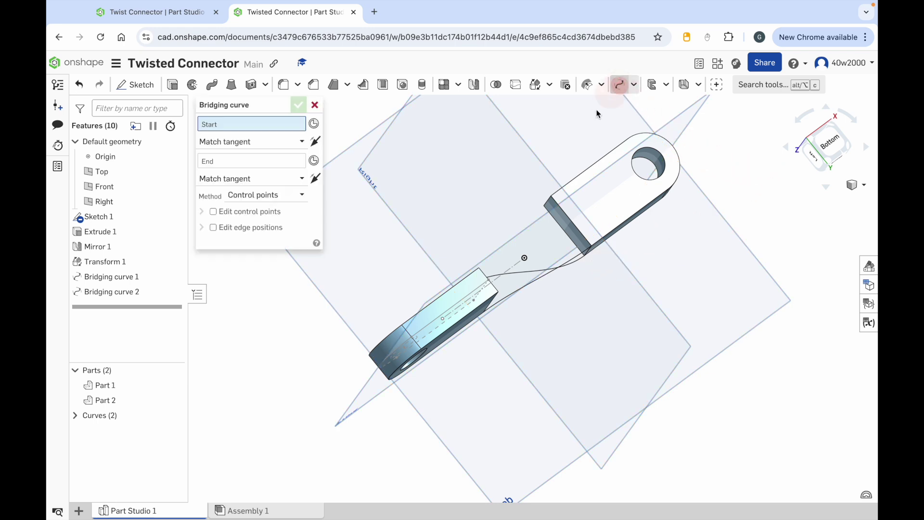
click(499, 292)
click(480, 303)
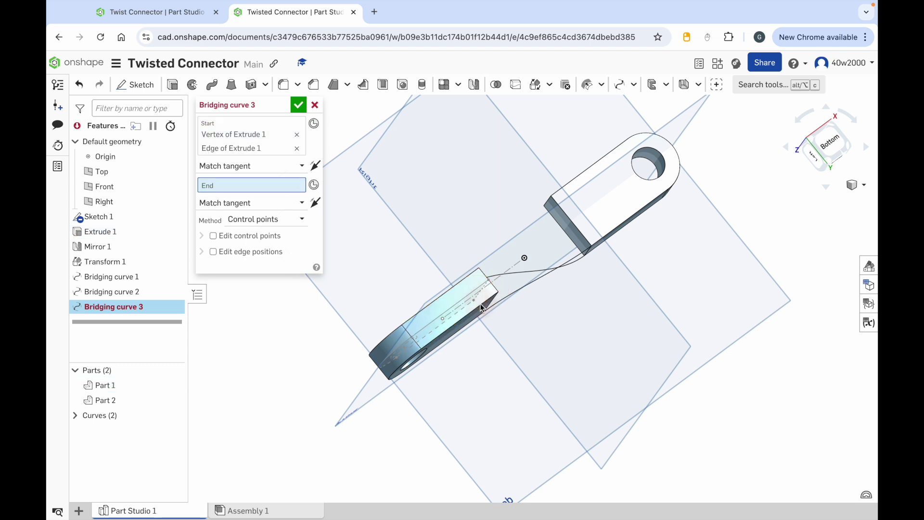
click(552, 197)
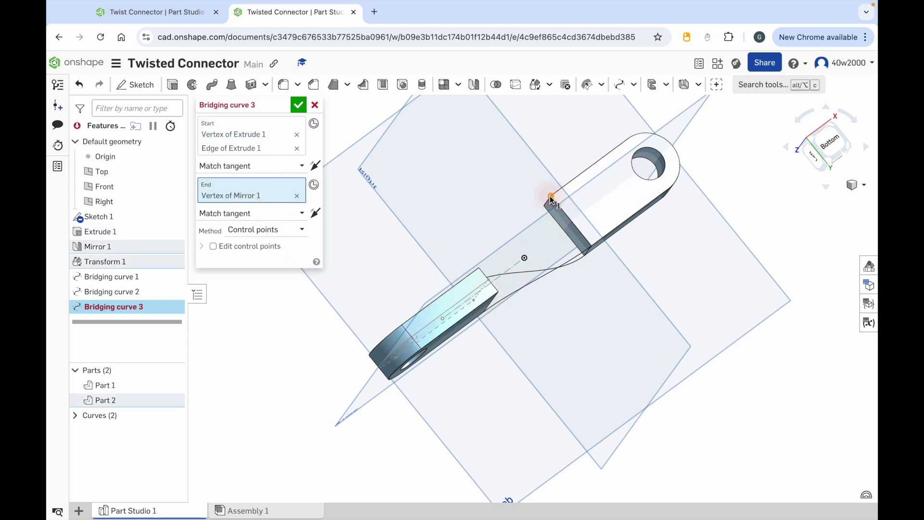
click(573, 182)
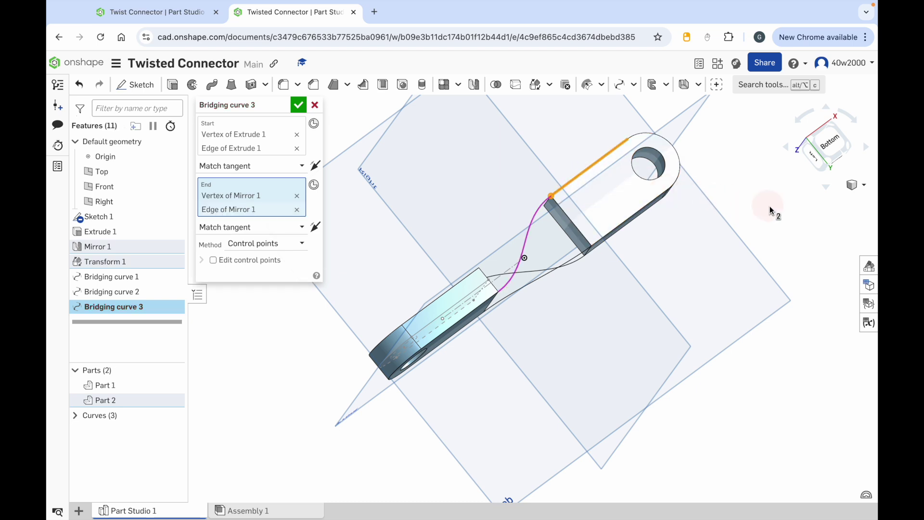
right_drag(730, 196, 731, 215)
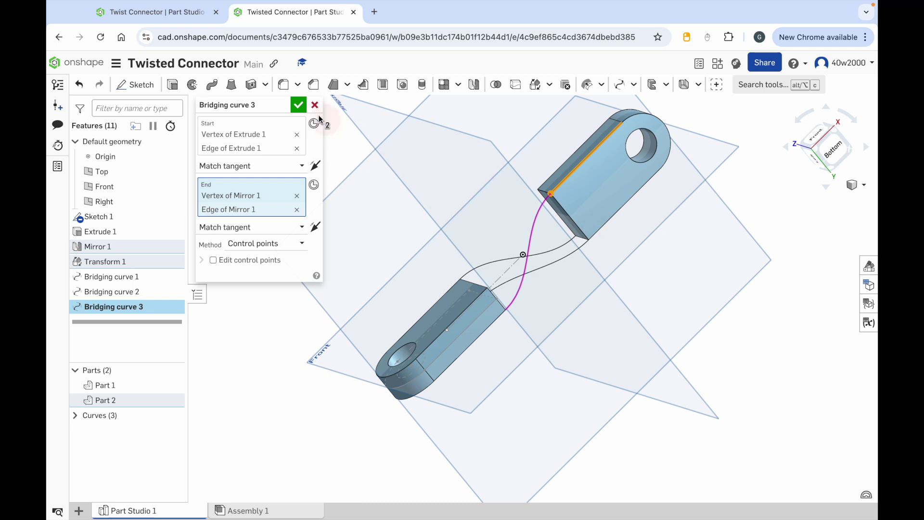
click(299, 107)
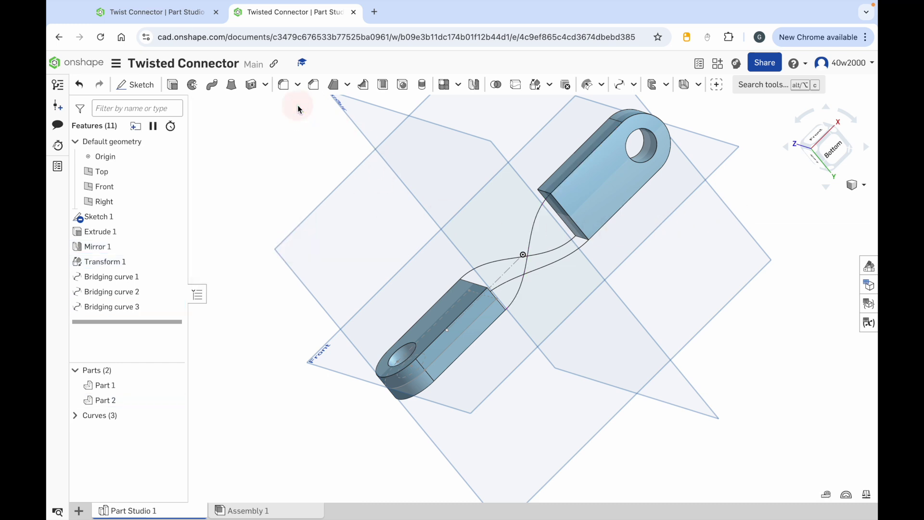
Step: Hide Sketch 1 and create the fourth tangent-matched bridging curve from the extruded lug's bottom-front inner corner to the rotated lug's top-front inner corner
click(619, 89)
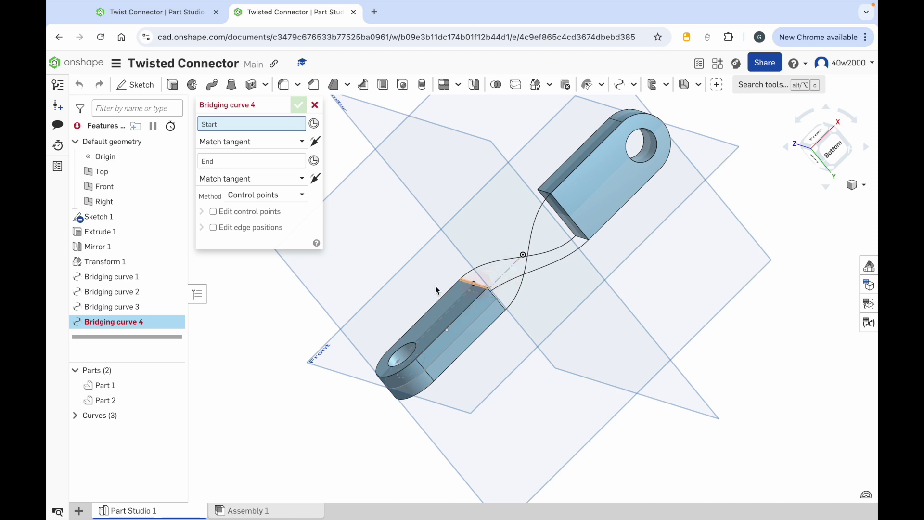
click(173, 217)
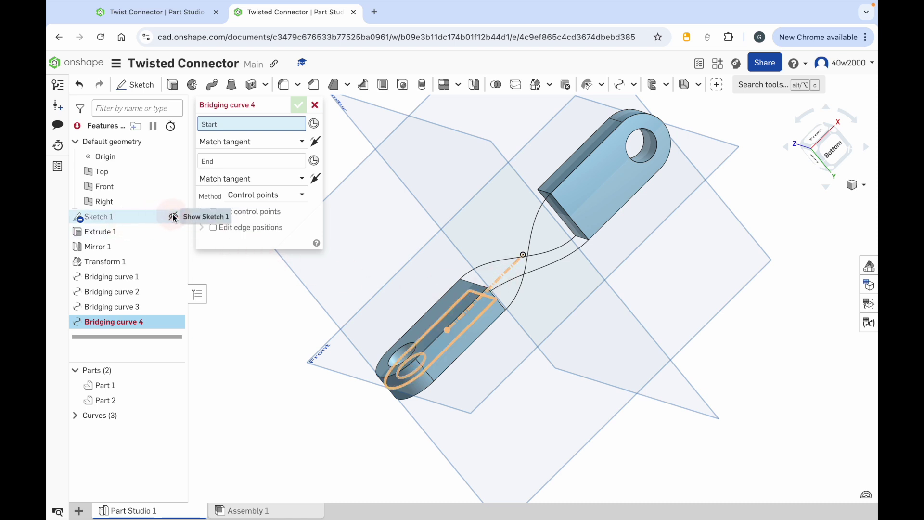
click(487, 288)
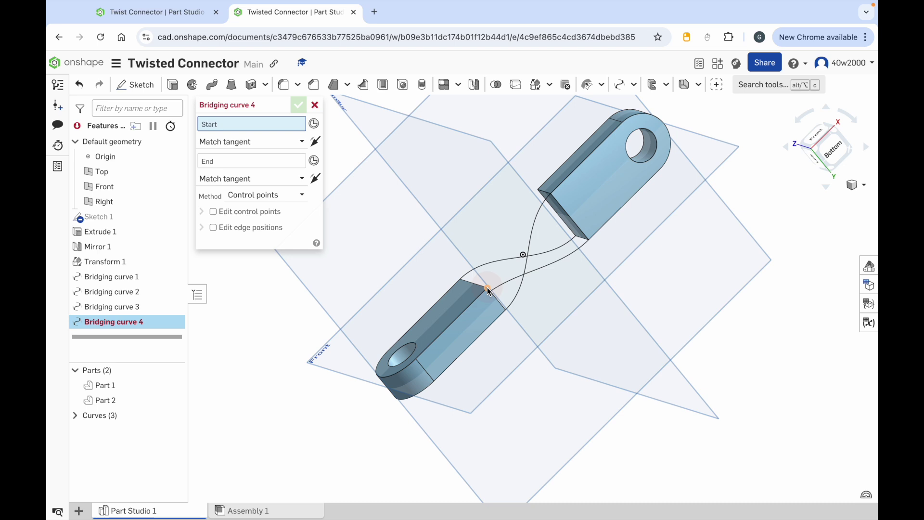
click(466, 307)
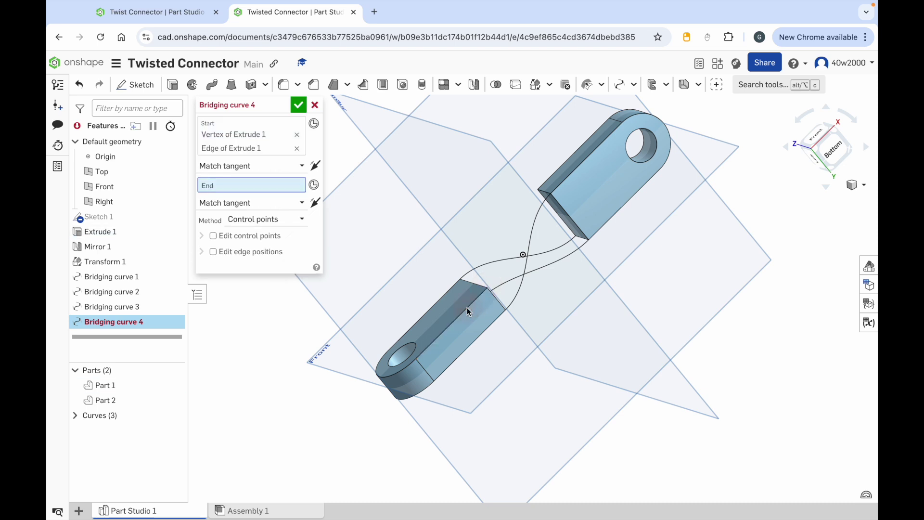
click(539, 190)
click(557, 169)
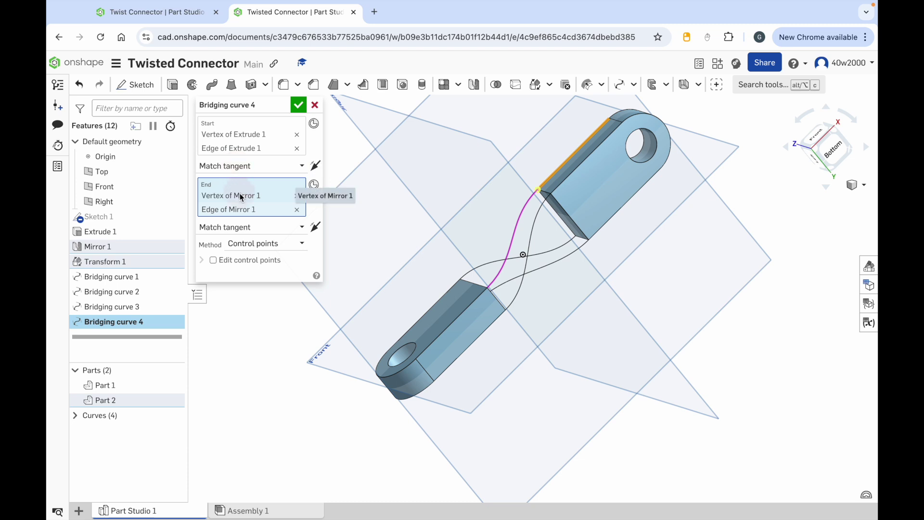
click(298, 106)
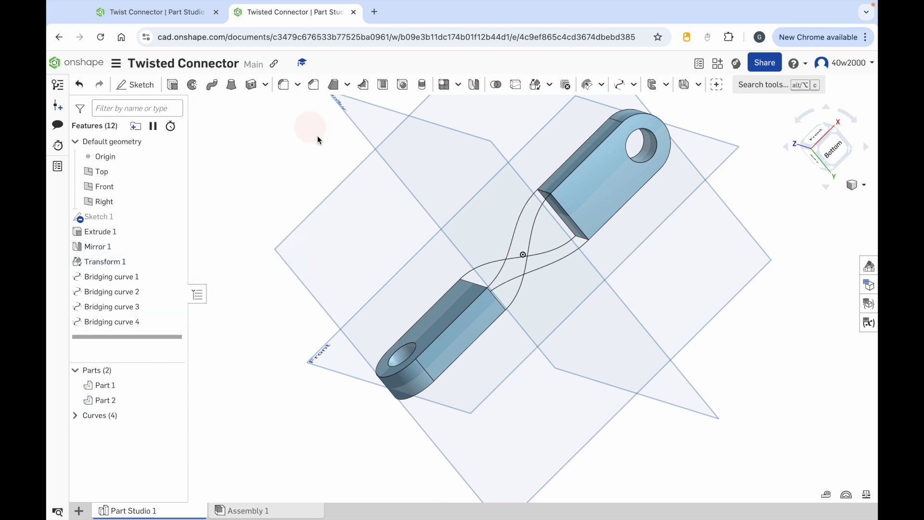
Step: Create a Fill surface bounded by bridging curves 1 and 2, the extruded lug's top inner edge and the rotated lug's rear inner edge
click(821, 139)
right_drag(666, 239, 675, 279)
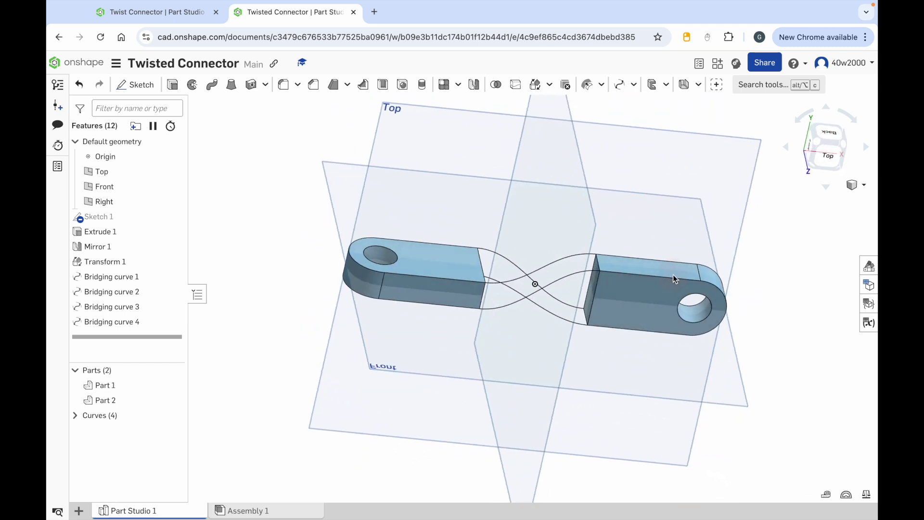
click(682, 255)
click(764, 91)
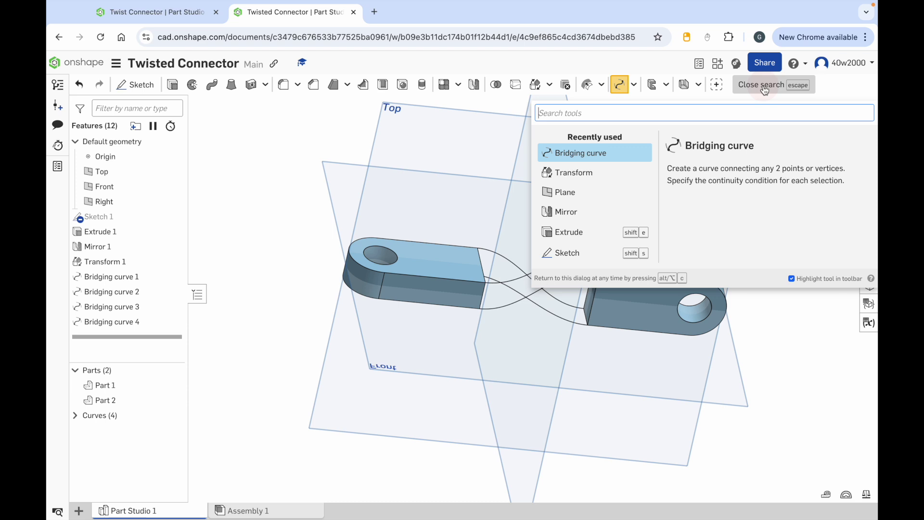
text(fill)
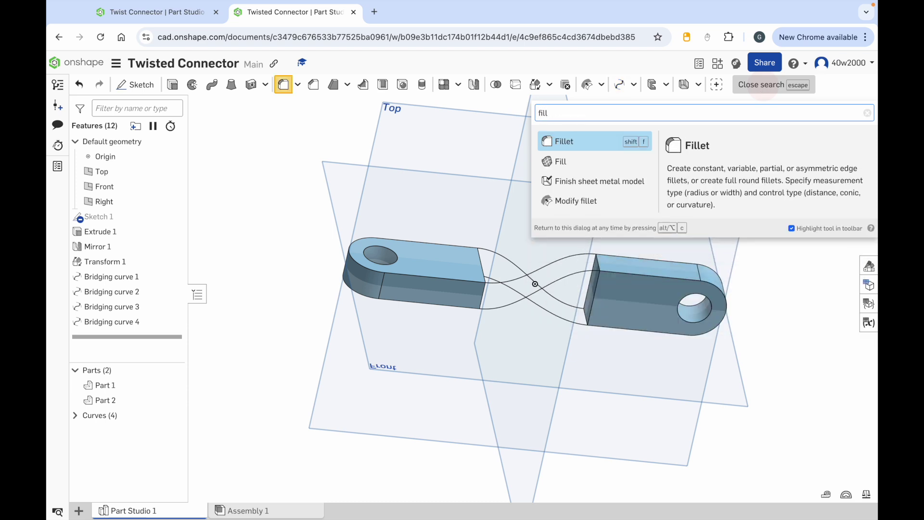
click(564, 162)
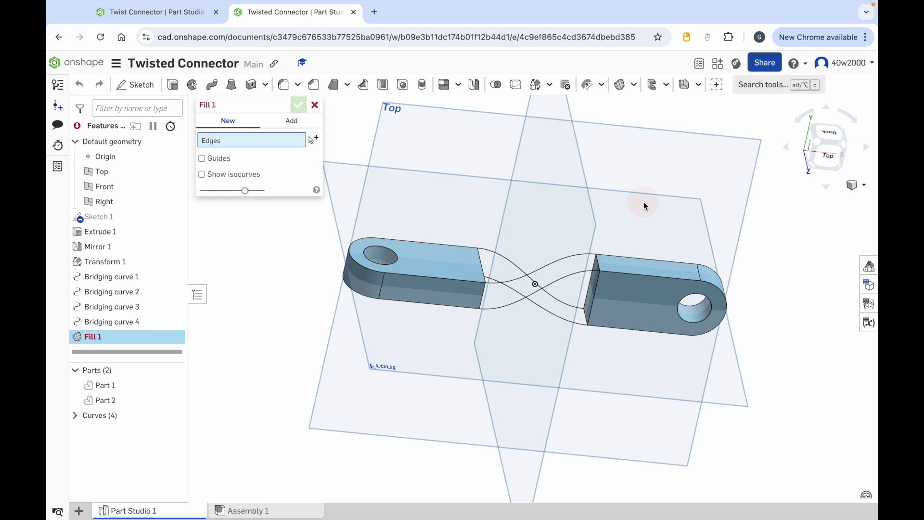
mouse_move(655, 198)
right_down()
mouse_move(645, 212)
mouse_move(646, 195)
right_up()
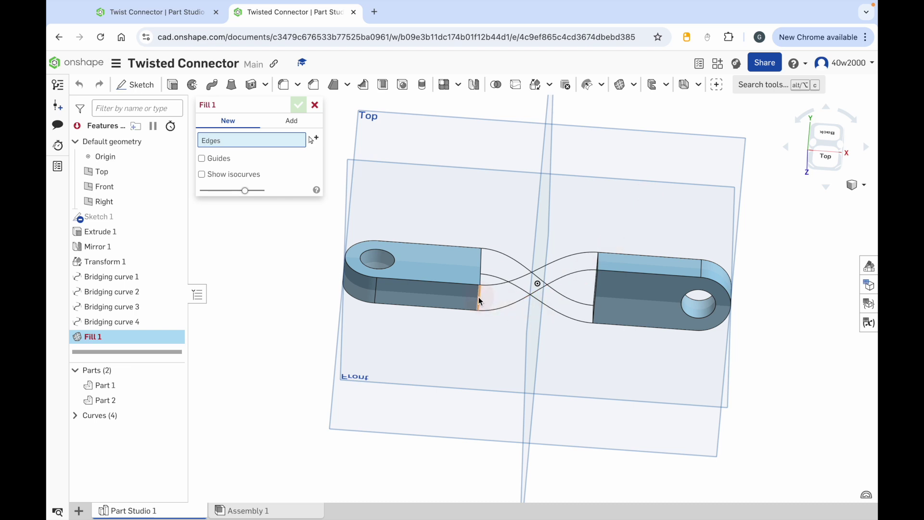
click(479, 300)
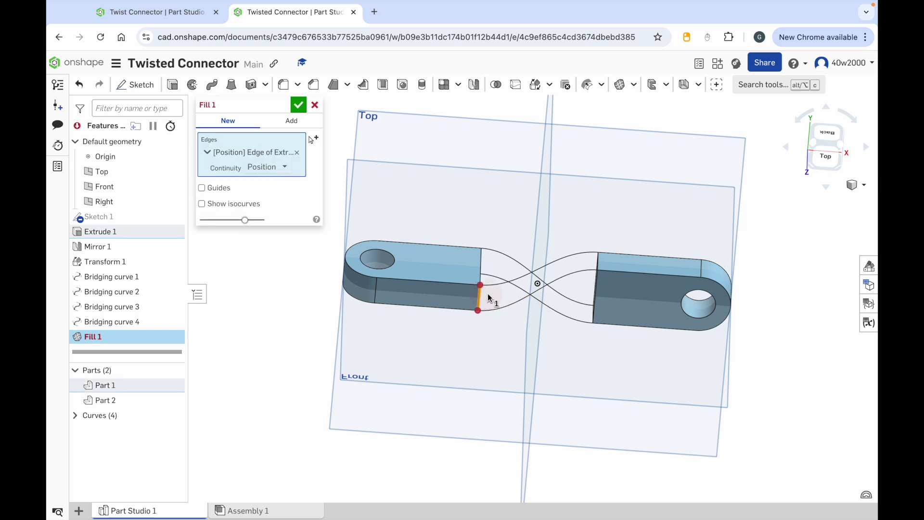
click(510, 284)
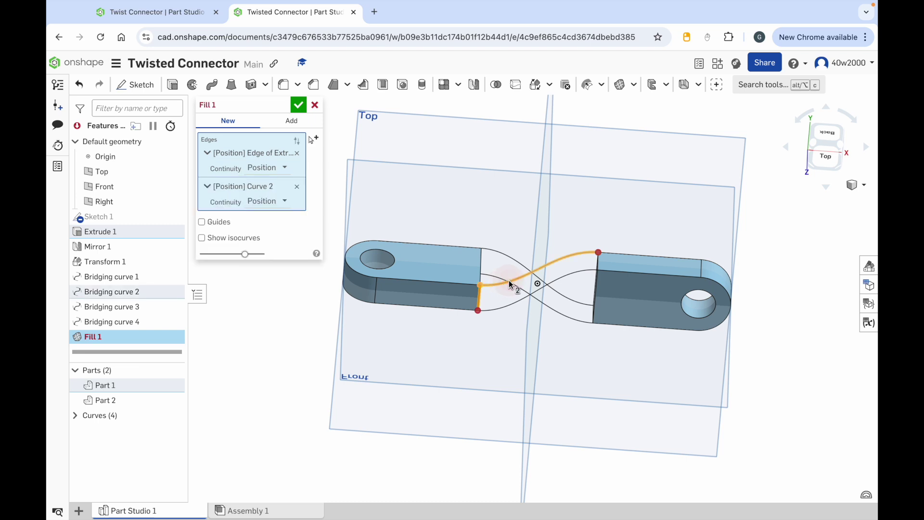
click(599, 261)
click(570, 276)
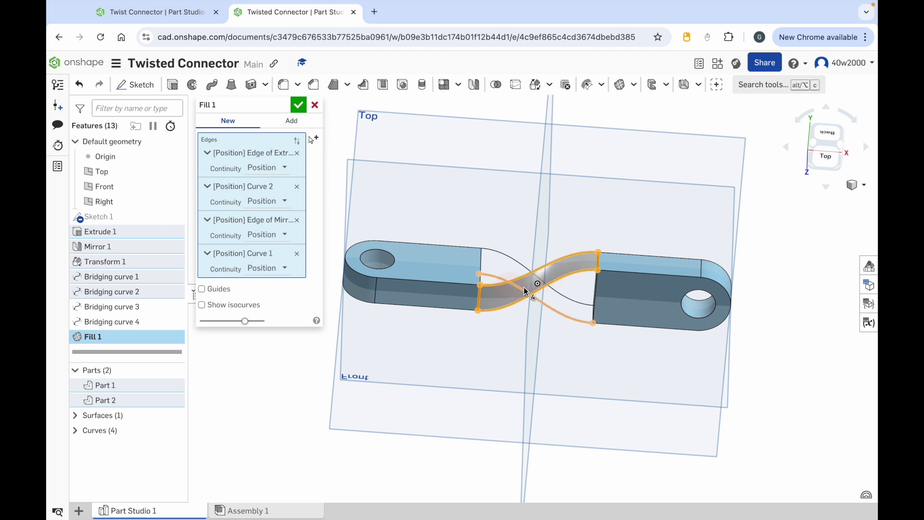
click(298, 109)
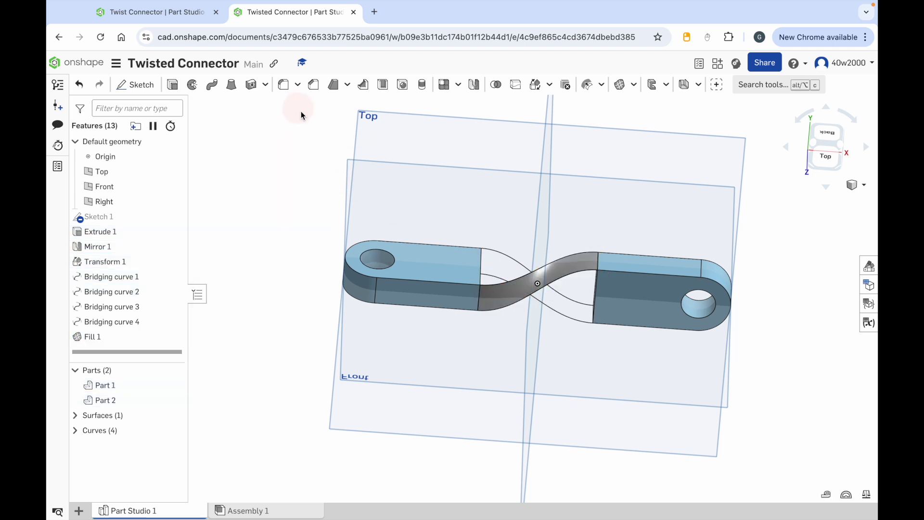
Step: Add a Fill surface bounded by bridging curves 2 and 3, the extruded lug's rear inner edge and the rotated lug's bottom inner edge
click(665, 189)
right_drag(665, 192, 668, 262)
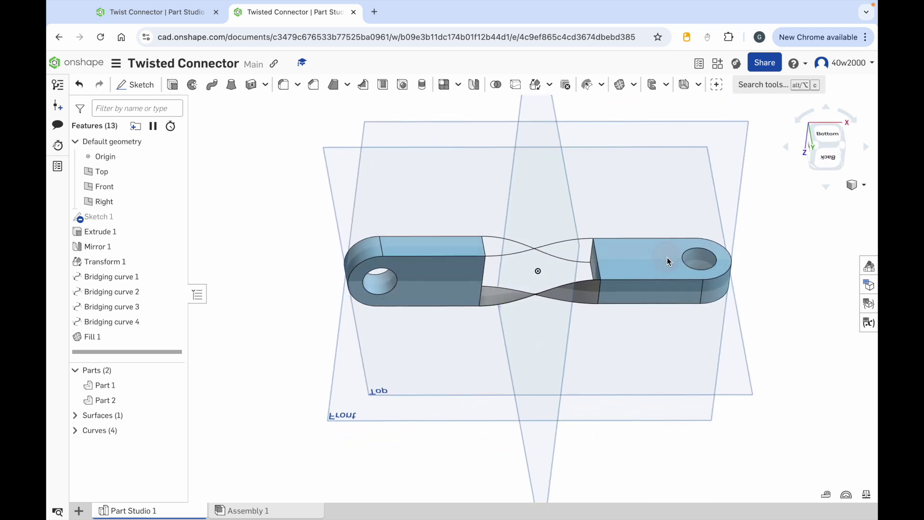
click(619, 85)
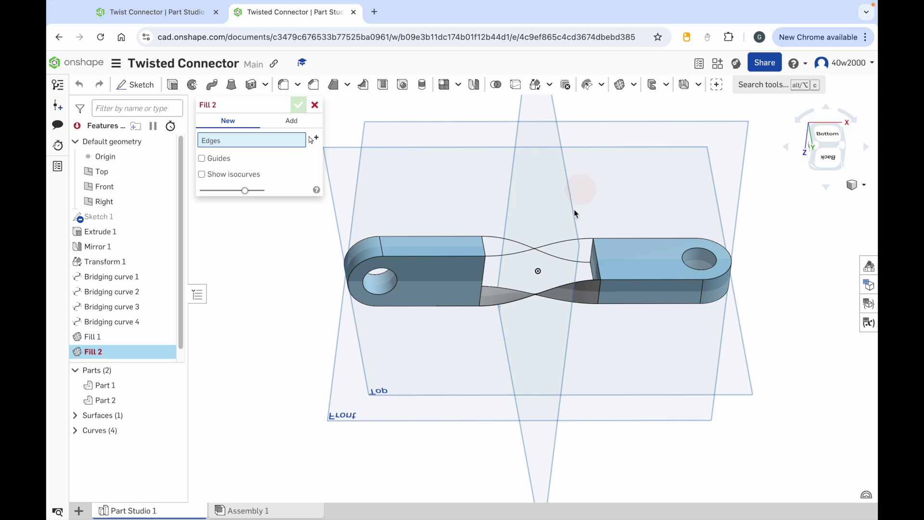
click(484, 287)
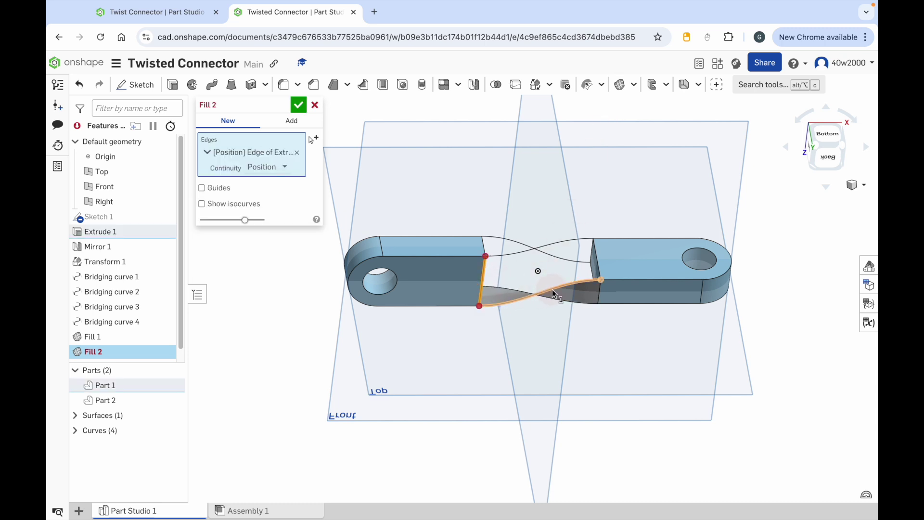
click(555, 292)
click(553, 244)
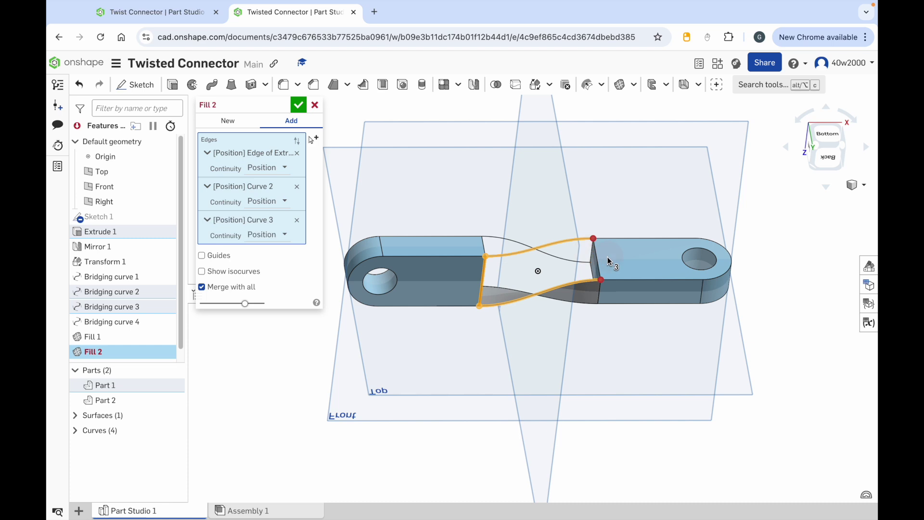
click(598, 263)
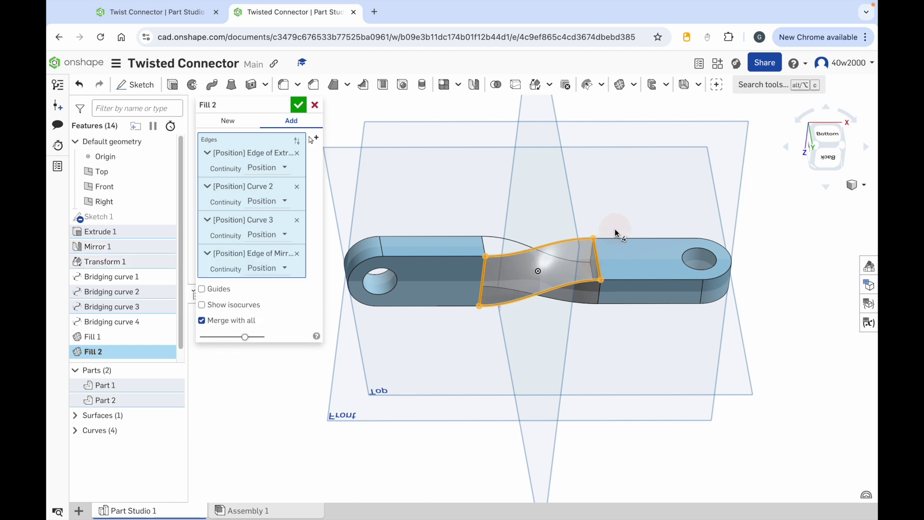
click(298, 104)
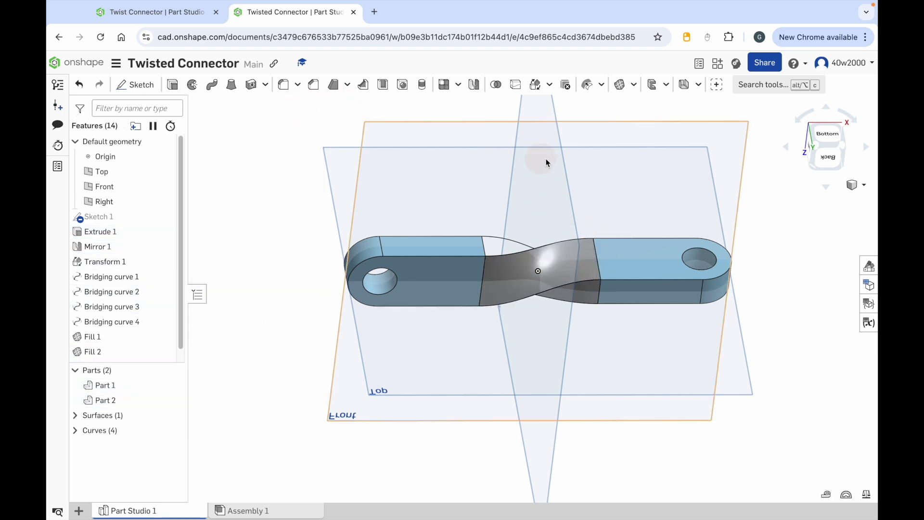
Step: Add a Fill surface bounded by bridging curves 3 and 4, the extruded lug's bottom inner edge and the rotated lug's front inner edge
right_drag(592, 165, 598, 200)
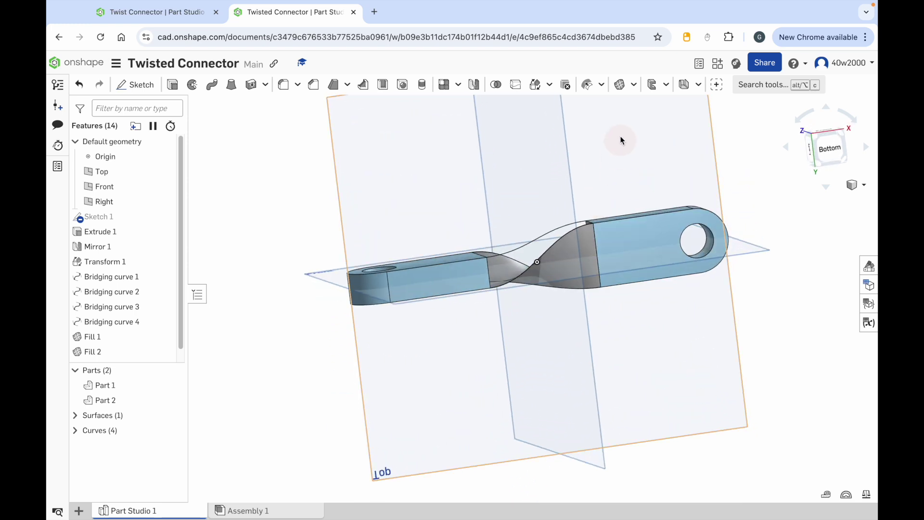
click(620, 89)
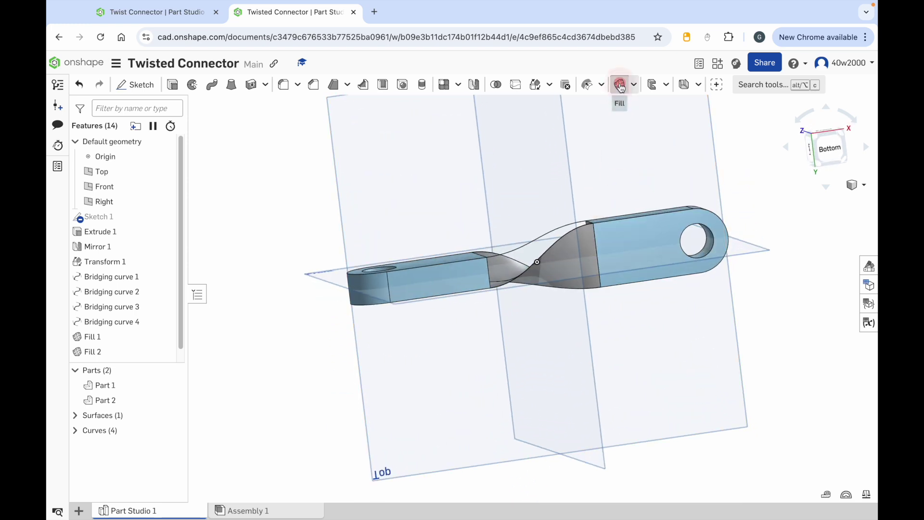
click(489, 275)
click(531, 240)
right_drag(643, 193, 591, 219)
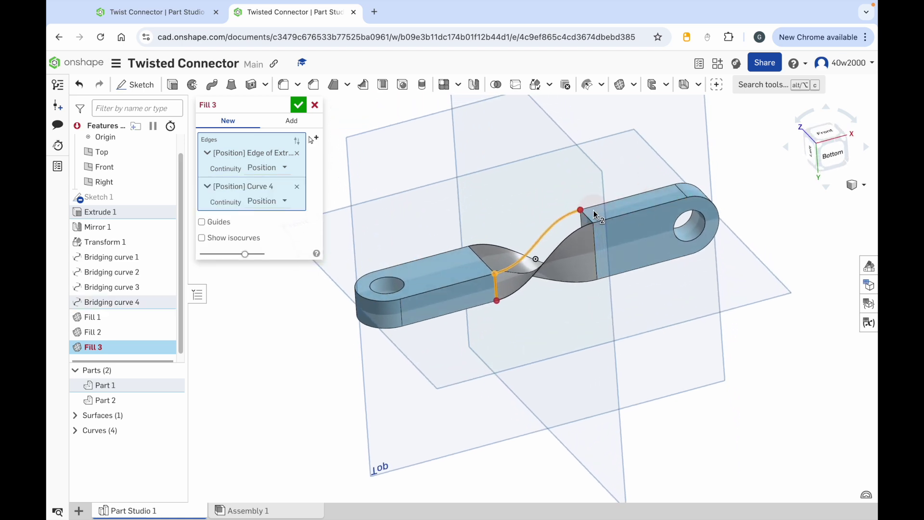
click(588, 220)
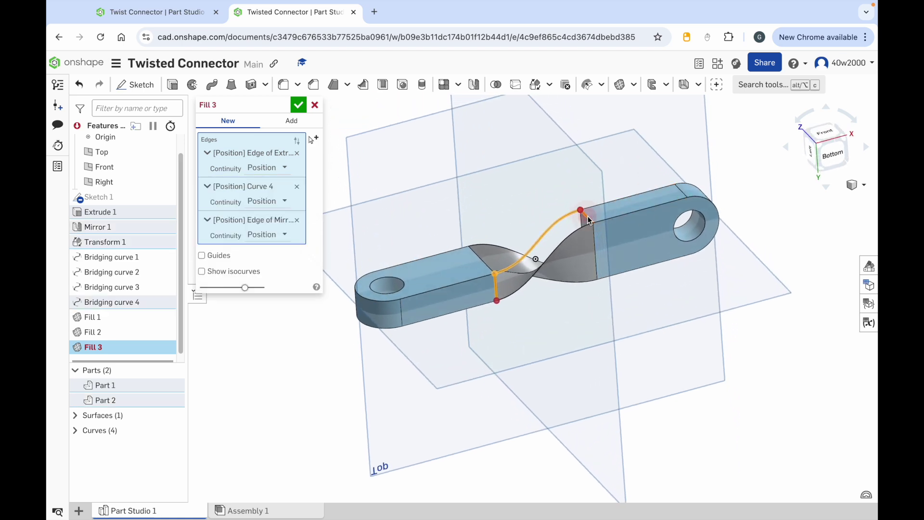
click(548, 264)
right_drag(580, 190, 619, 234)
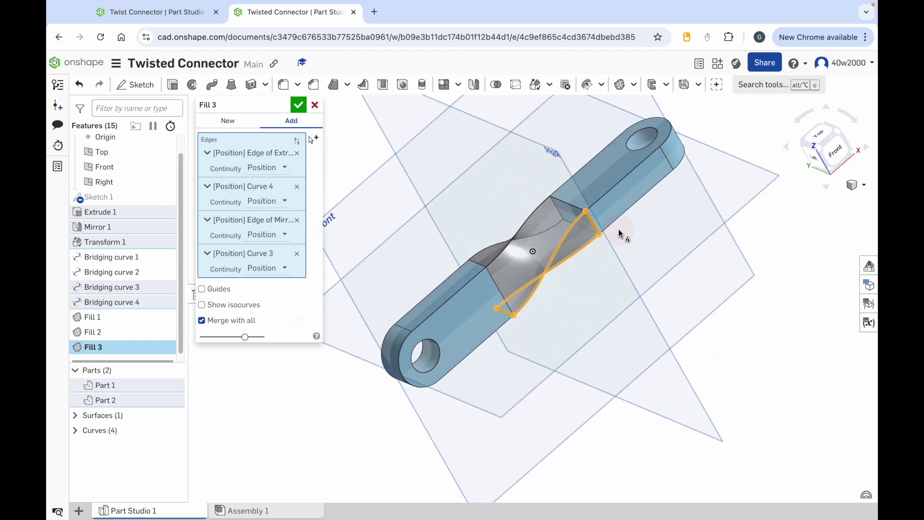
click(299, 105)
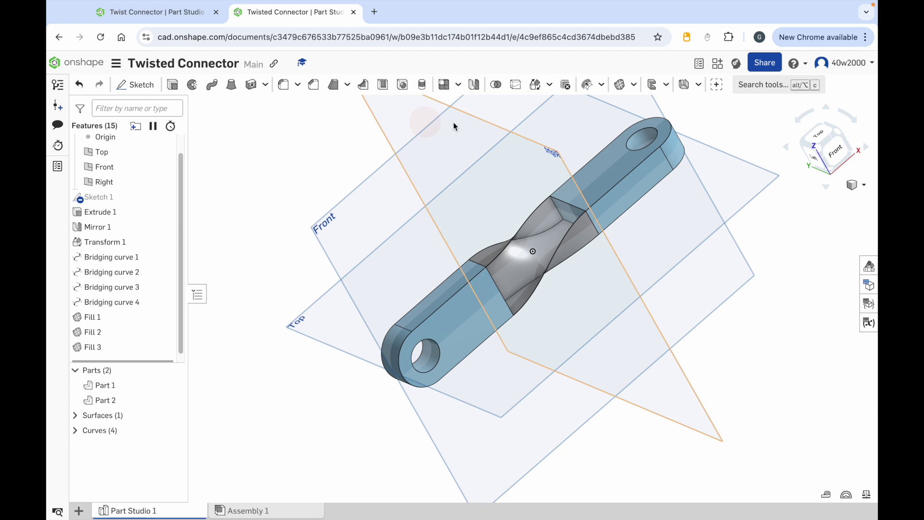
Step: Close the last open side with a Fill surface between both lugs' inner edges, the first fill's free edge and bridging curve 4
click(619, 84)
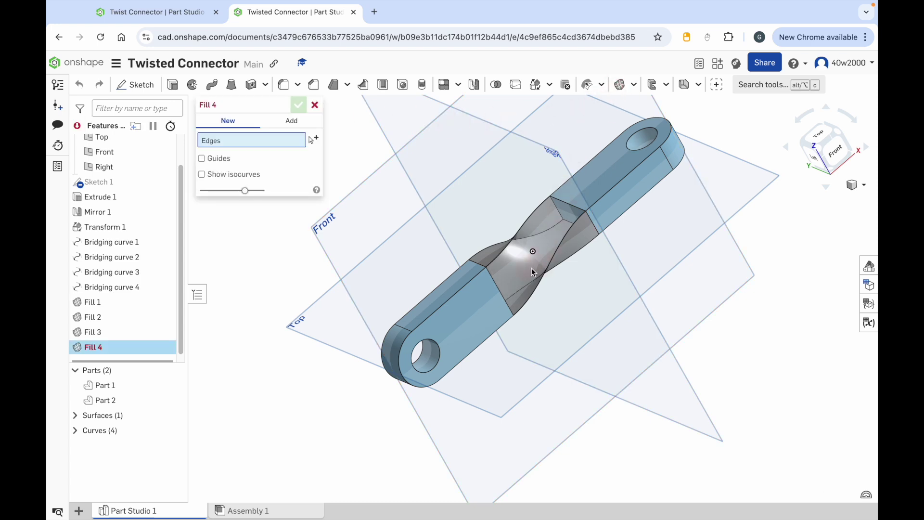
click(506, 302)
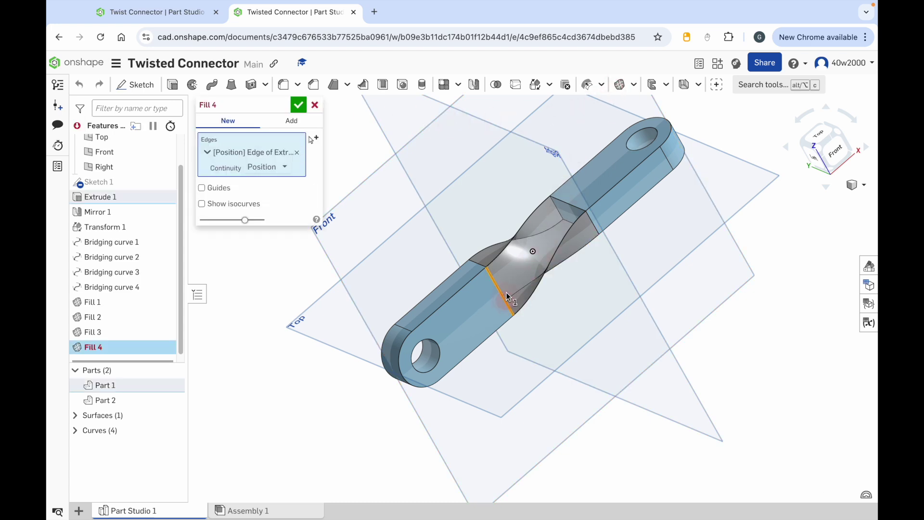
click(517, 230)
click(572, 206)
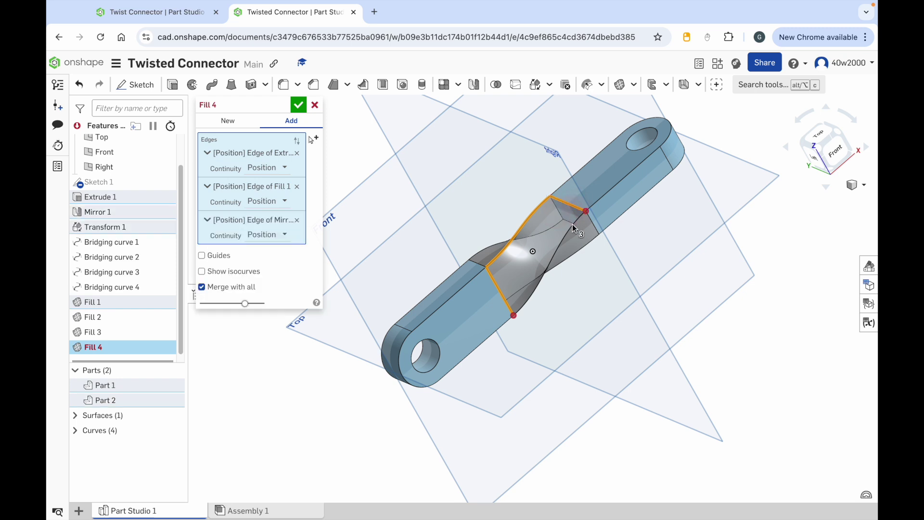
click(564, 238)
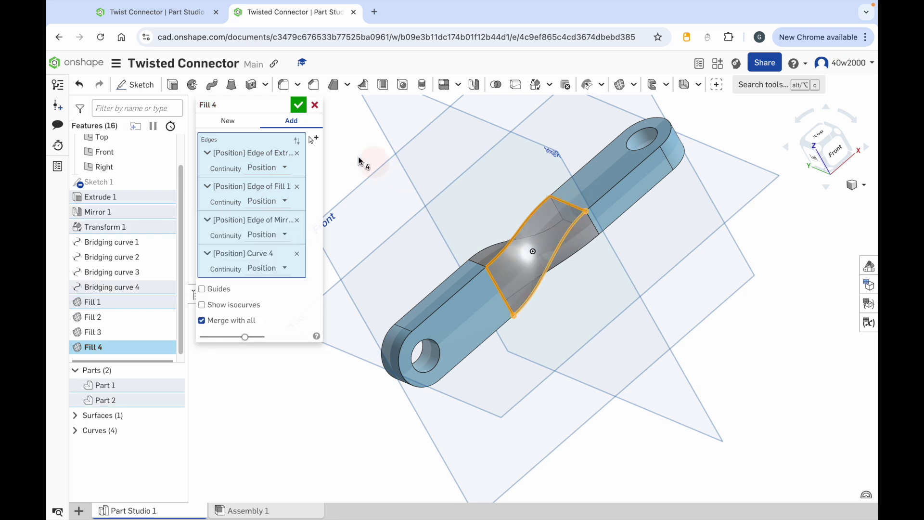
click(299, 105)
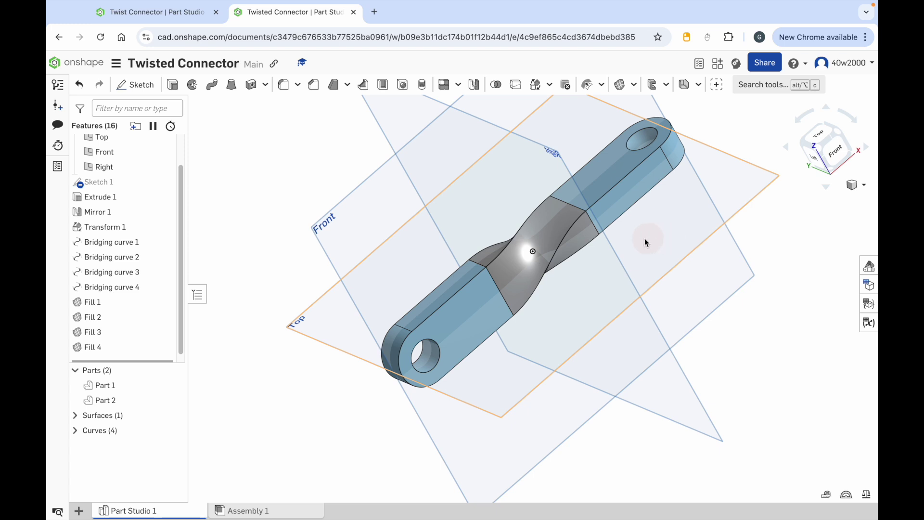
Step: Start an Enclose feature for a new solid and select the faces of Fill 4, Fill 1, Fill 2 and Fill 3
click(267, 87)
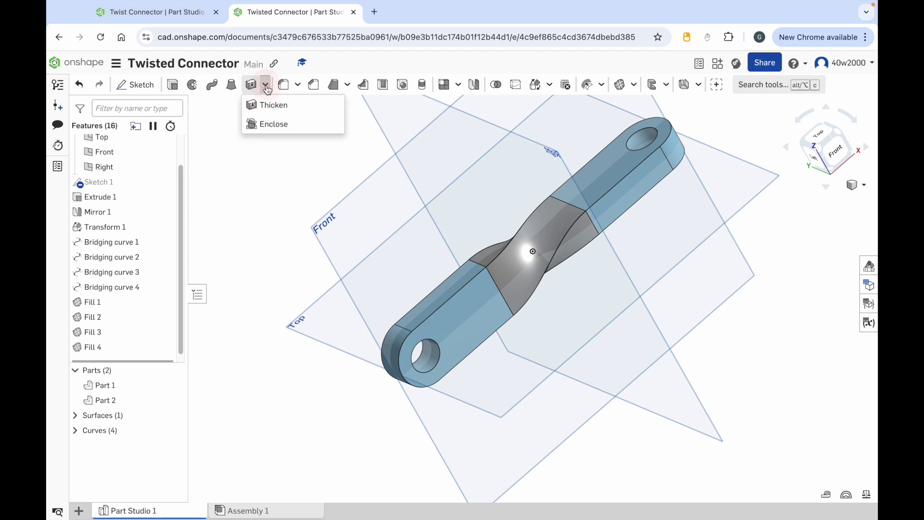
click(274, 128)
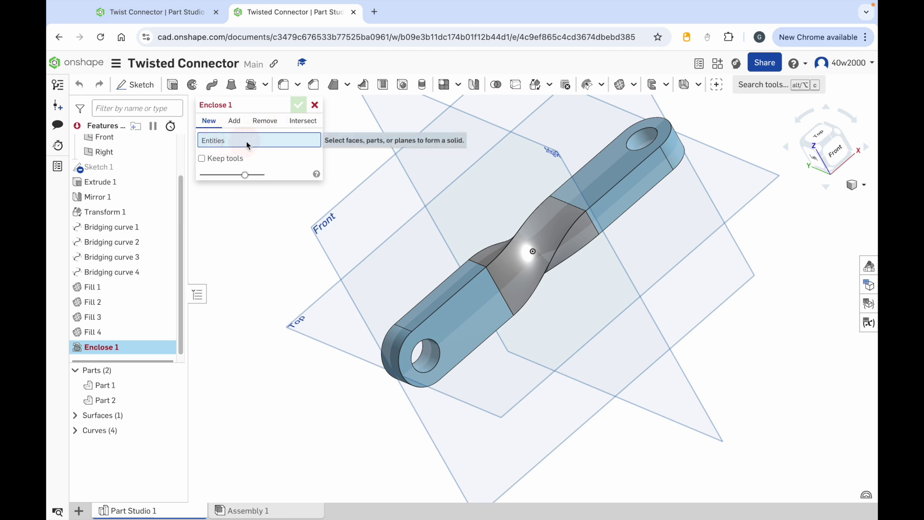
click(753, 215)
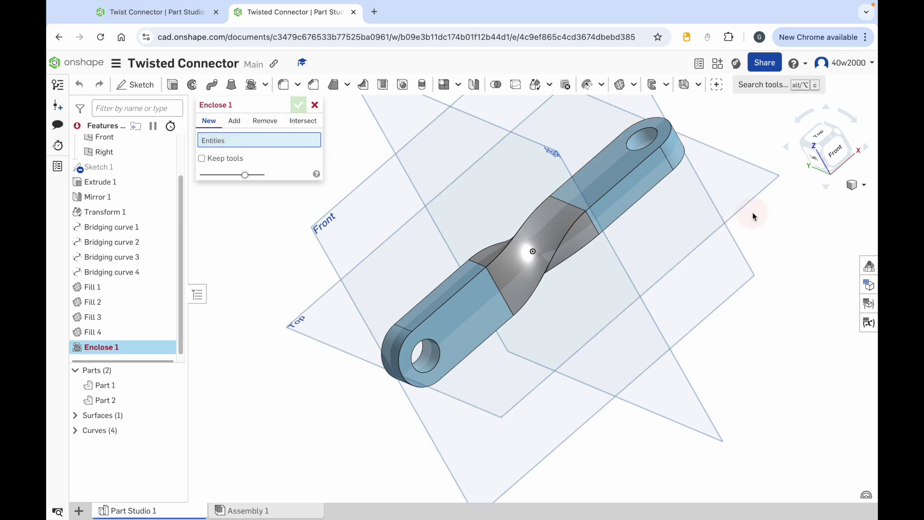
click(836, 151)
right_drag(578, 229, 550, 295)
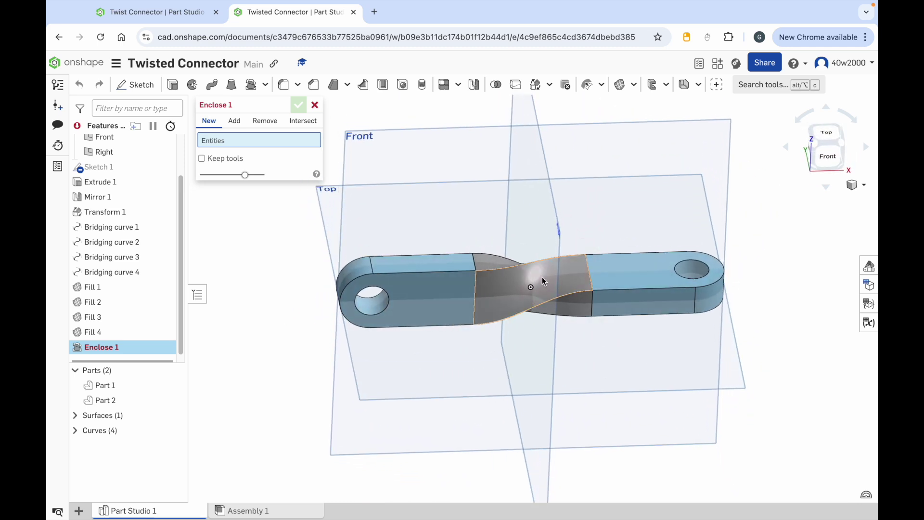
click(541, 276)
right_drag(601, 212, 549, 264)
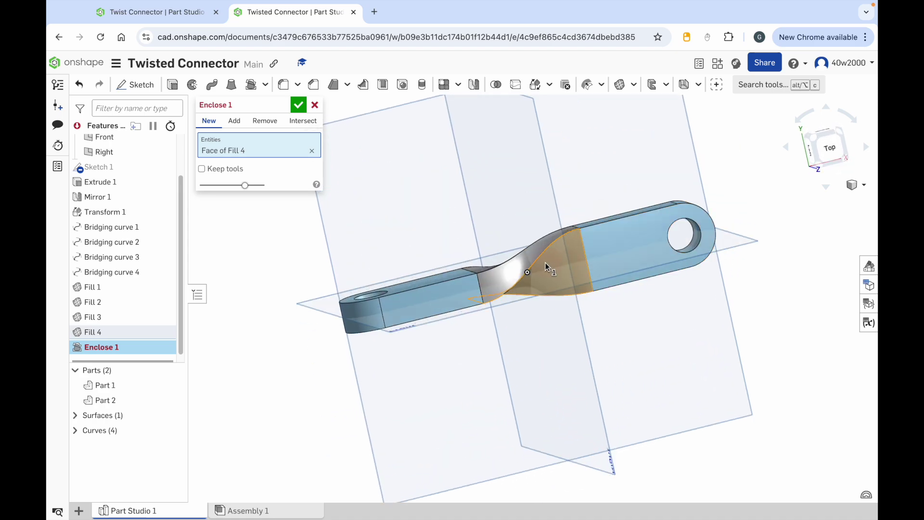
click(529, 258)
right_drag(611, 189, 535, 270)
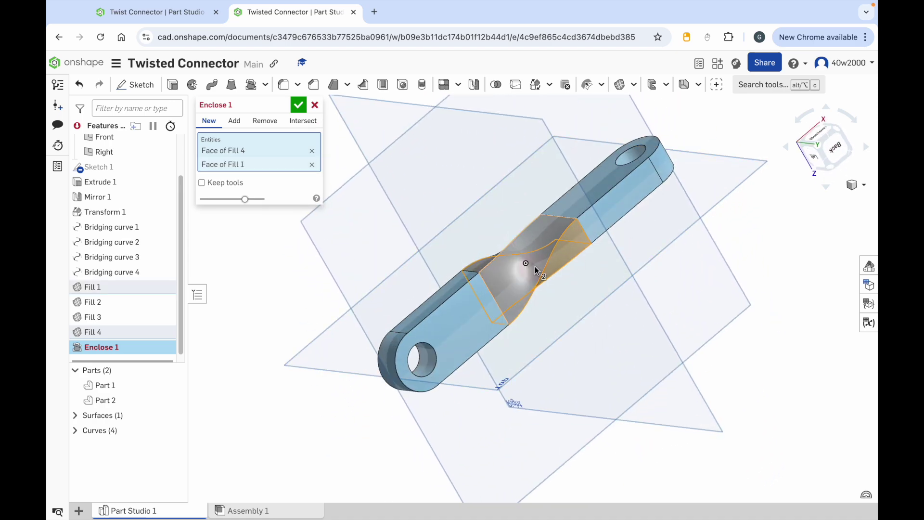
click(536, 270)
right_drag(613, 231, 525, 260)
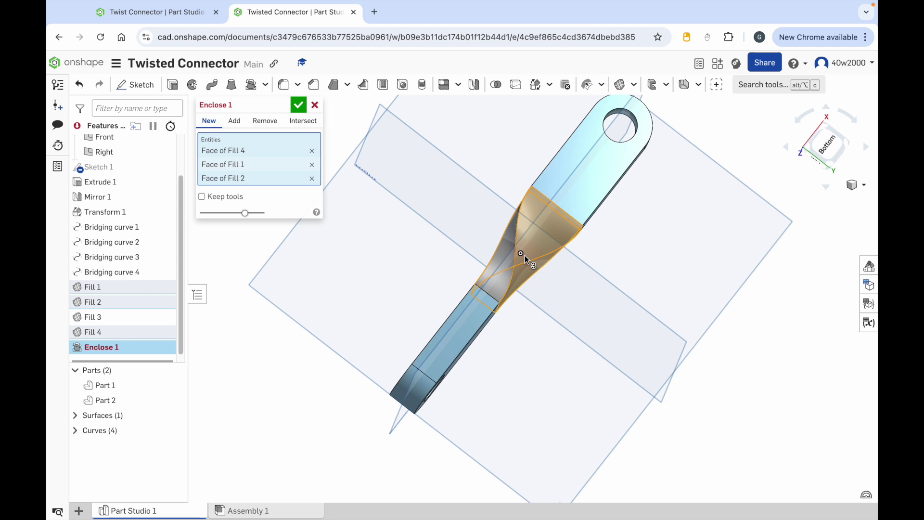
click(507, 271)
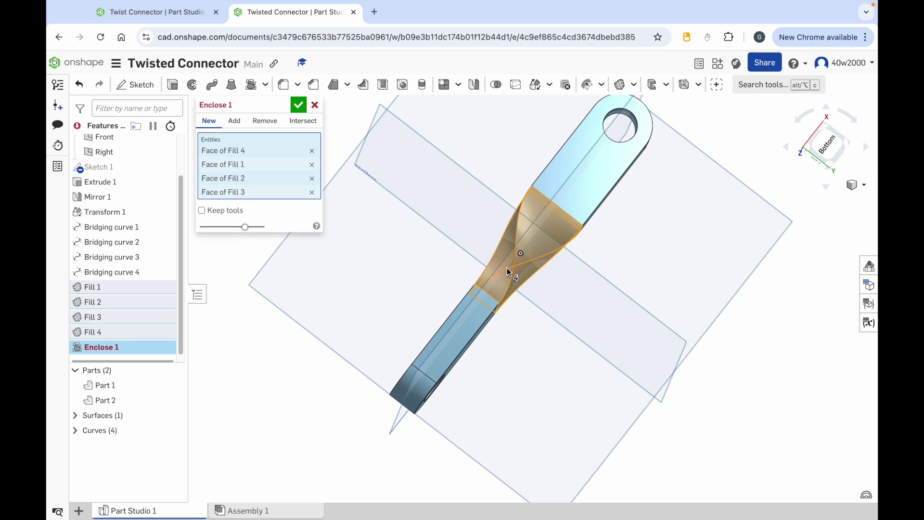
Step: Hide the rotated lug and add the extruded lug's inner end face to the Enclose entities
click(173, 400)
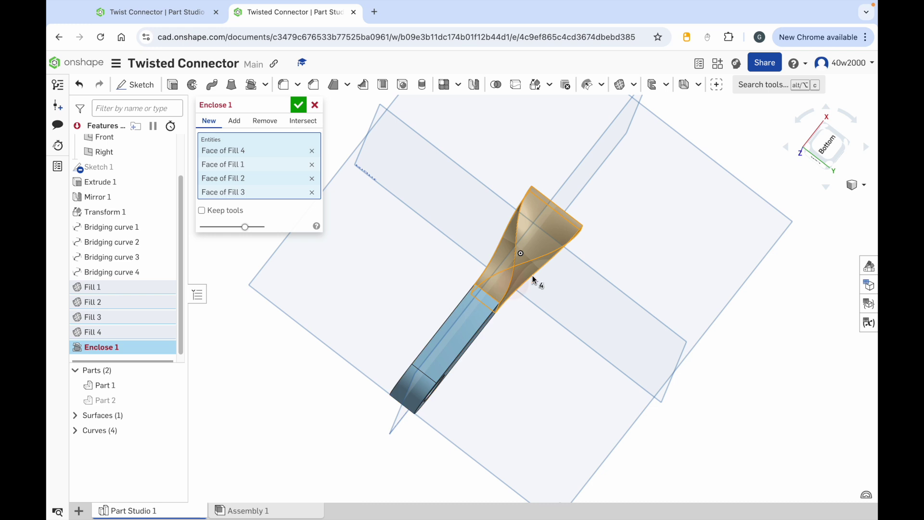
right_drag(636, 212, 596, 271)
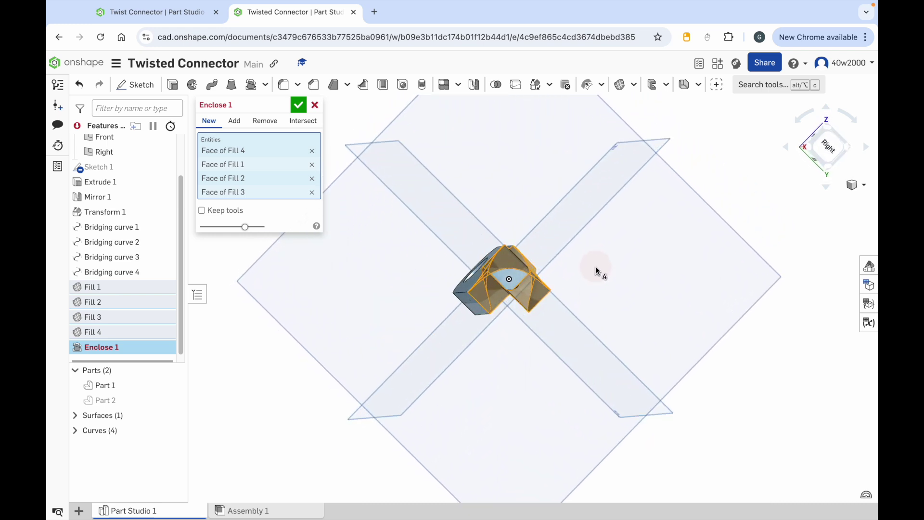
click(515, 280)
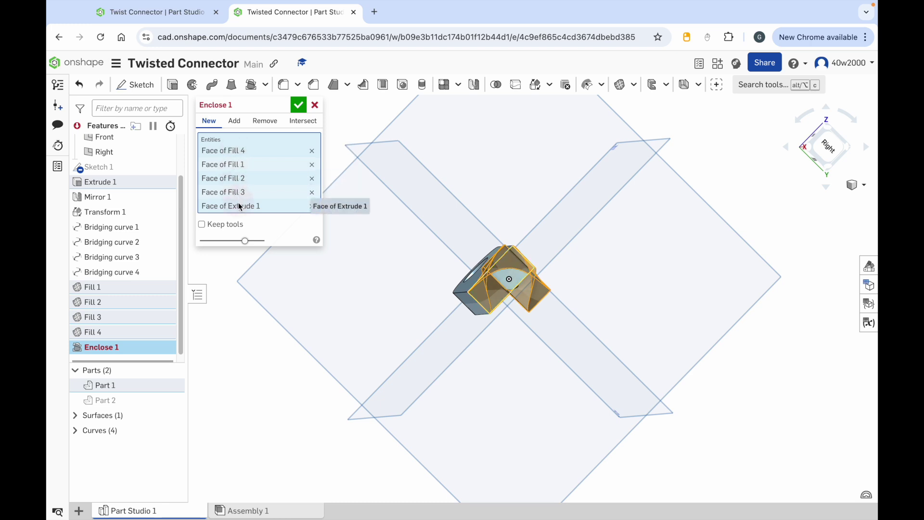
Step: Show the rotated lug, hide the extruded lug, and add the rotated lug's inner end face to the Enclose entities
click(174, 400)
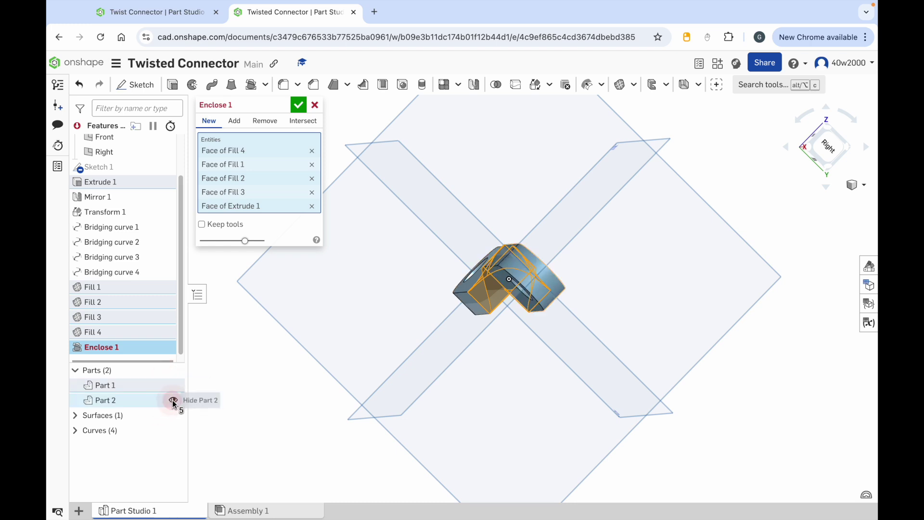
click(173, 385)
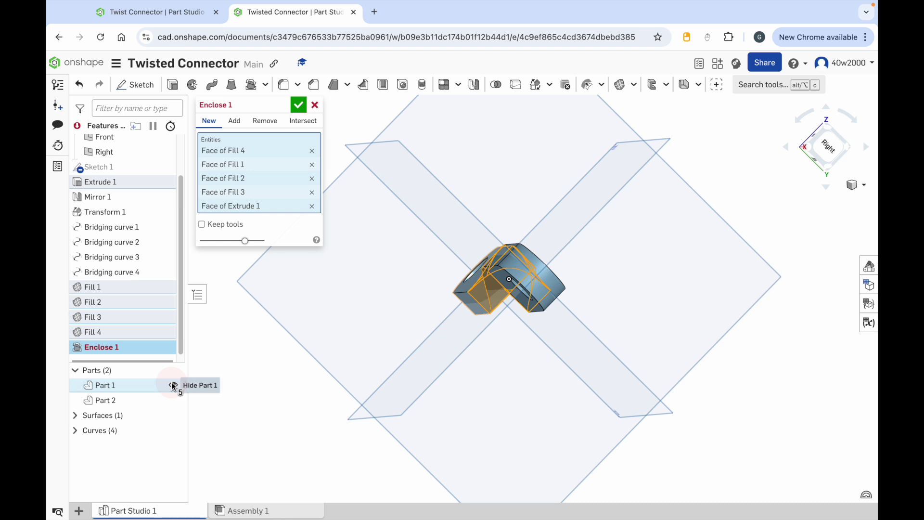
click(173, 385)
right_drag(379, 325, 511, 336)
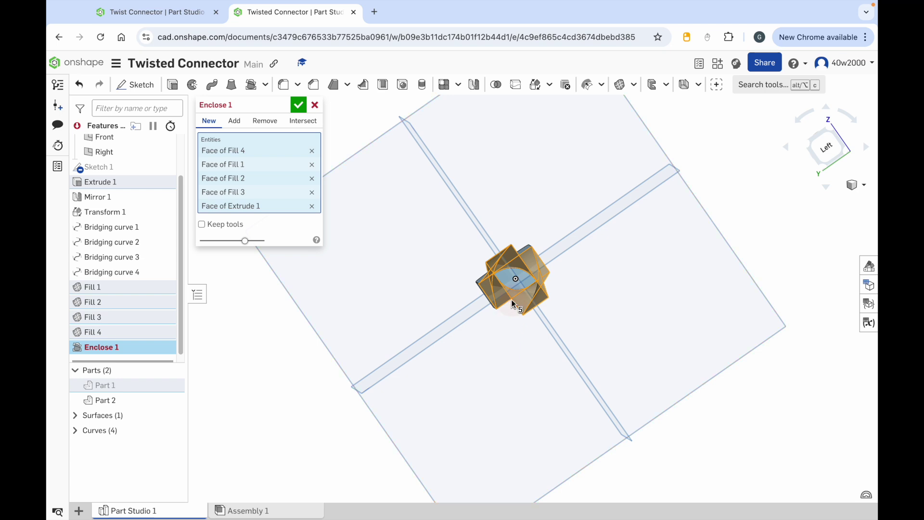
click(511, 278)
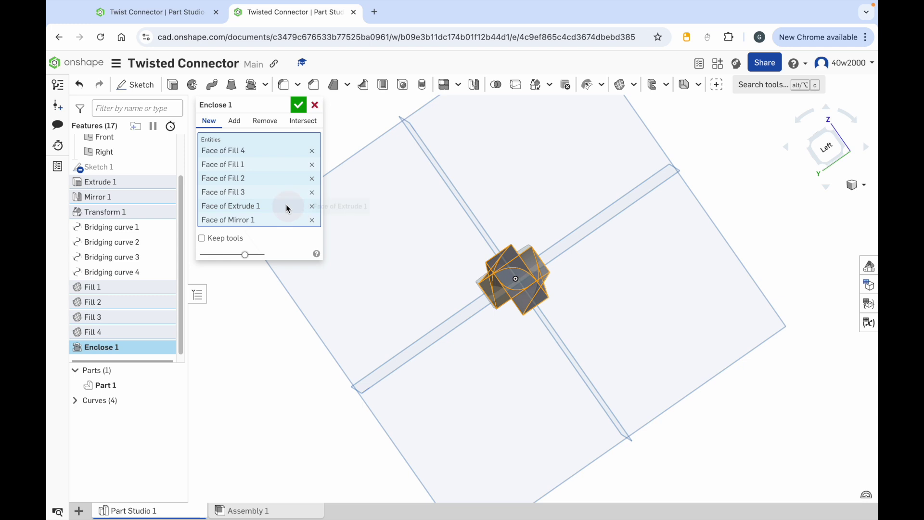
Step: Enable Keep tools and finish the Enclose feature
click(202, 239)
click(298, 105)
right_drag(582, 237, 435, 232)
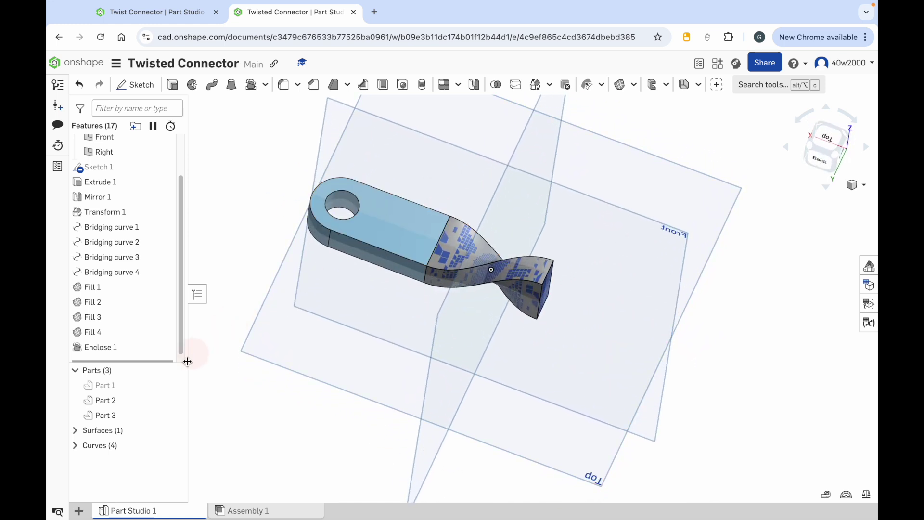
Step: Show the extruded lug again and hide the fill surfaces overlapping the enclosed twisted solid
click(173, 384)
right_drag(722, 269, 585, 299)
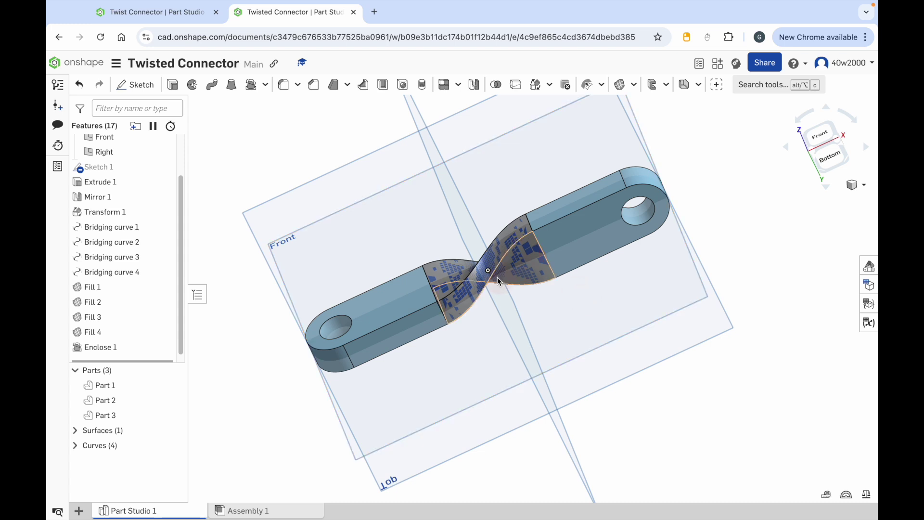
mouse_move(491, 301)
right_down()
mouse_move(495, 279)
mouse_move(496, 291)
mouse_move(485, 287)
mouse_move(493, 290)
right_up()
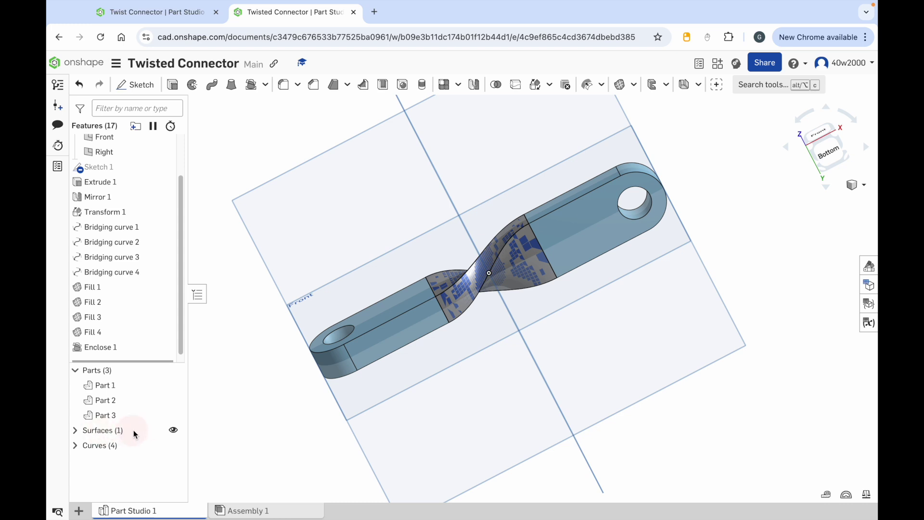
click(174, 431)
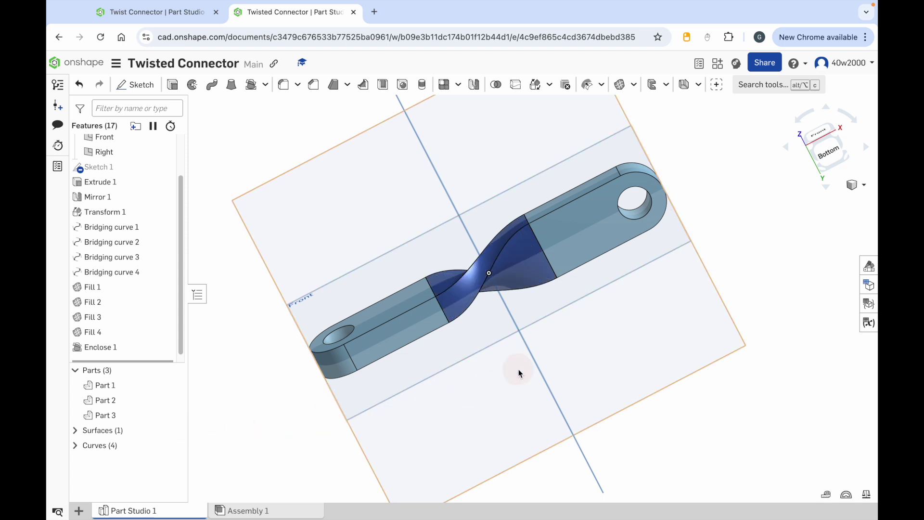
right_drag(580, 366, 583, 406)
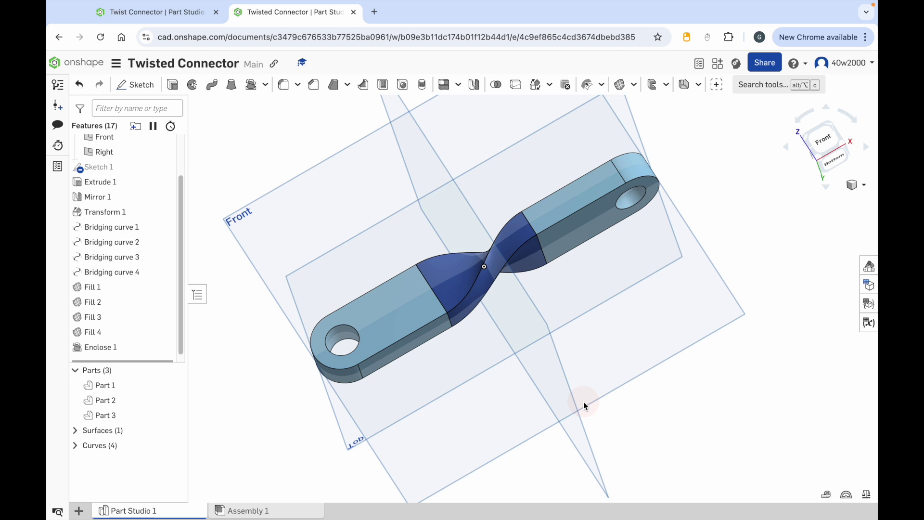
right_drag(583, 402, 585, 402)
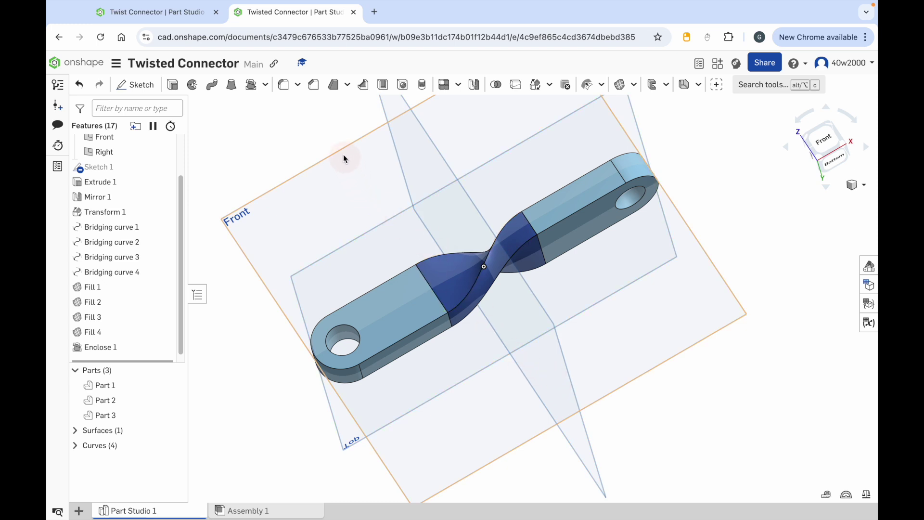
Step: Start an equal-distance offset Chamfer on the two long edges of the extruded lug's bottom face
click(315, 88)
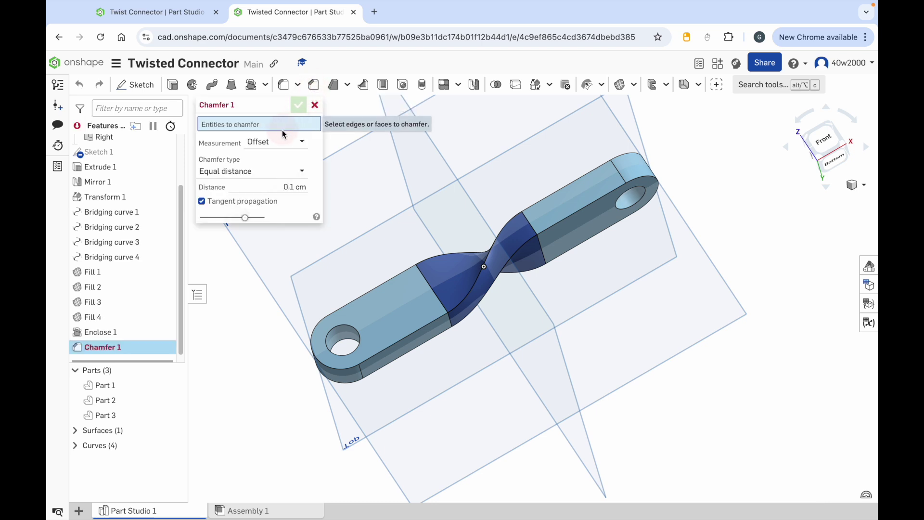
click(312, 165)
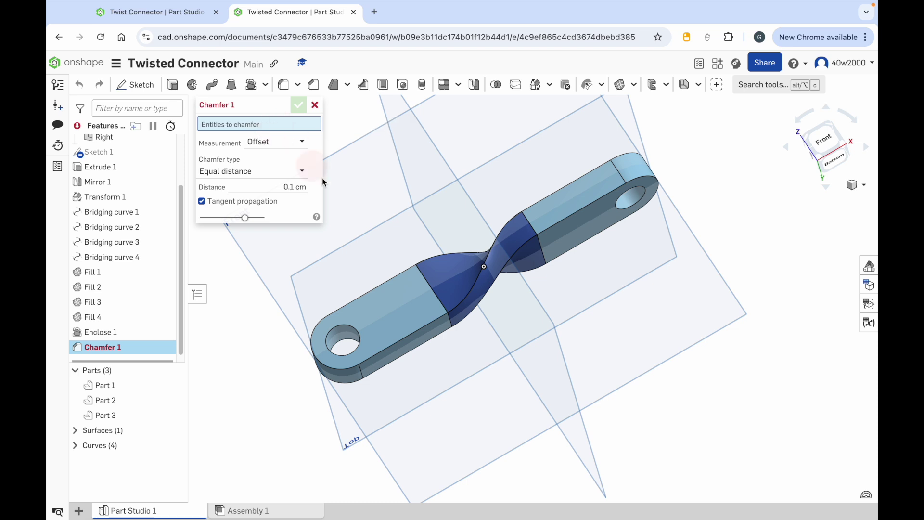
click(405, 339)
mouse_move(391, 376)
right_down()
mouse_move(446, 358)
mouse_move(471, 361)
mouse_move(388, 371)
right_up()
right_drag(391, 361, 392, 308)
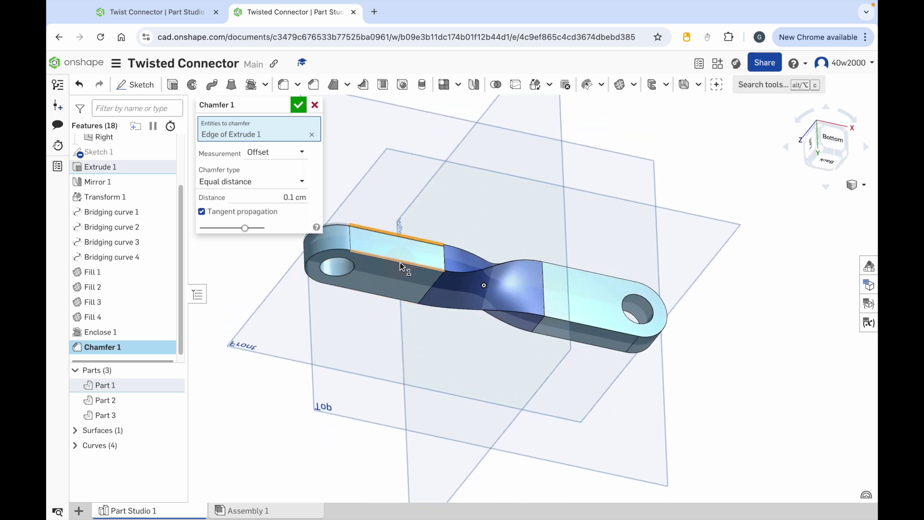
click(400, 262)
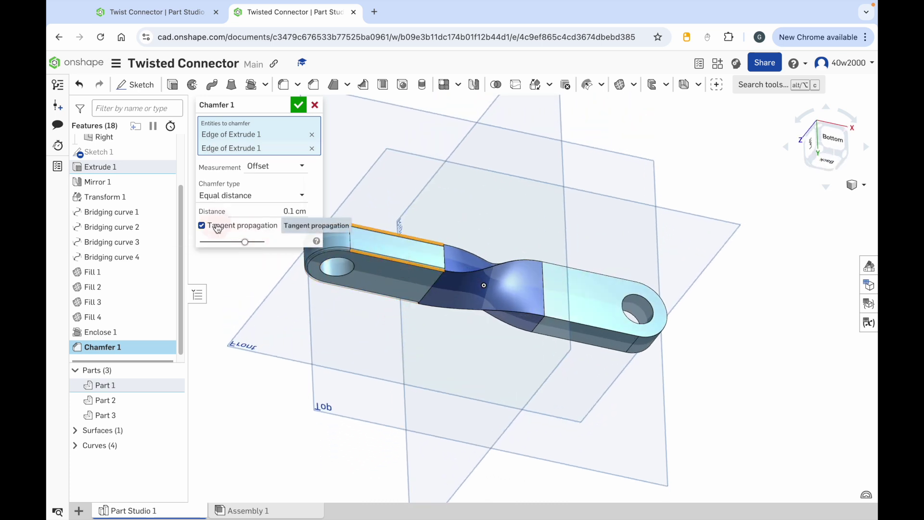
Step: Set the extruded lug's chamfer distance to 1 mm with tangent propagation enabled and accept it
click(201, 226)
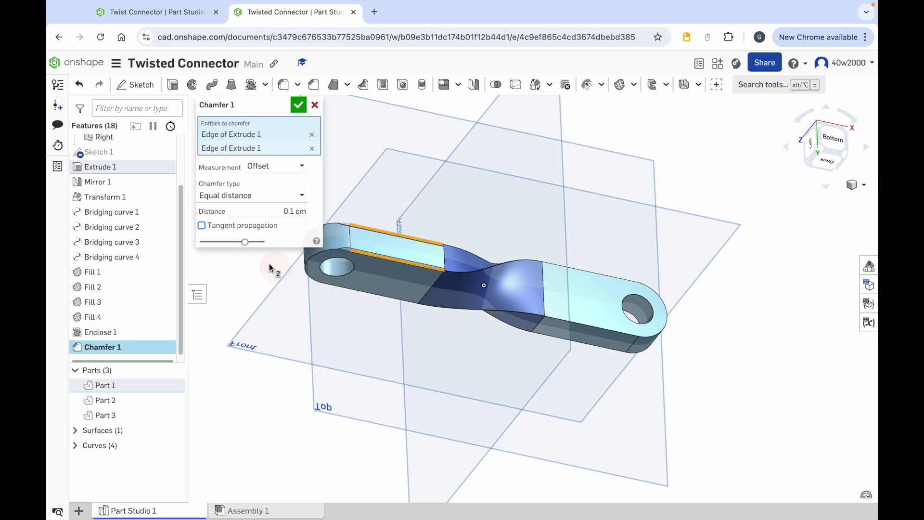
click(202, 226)
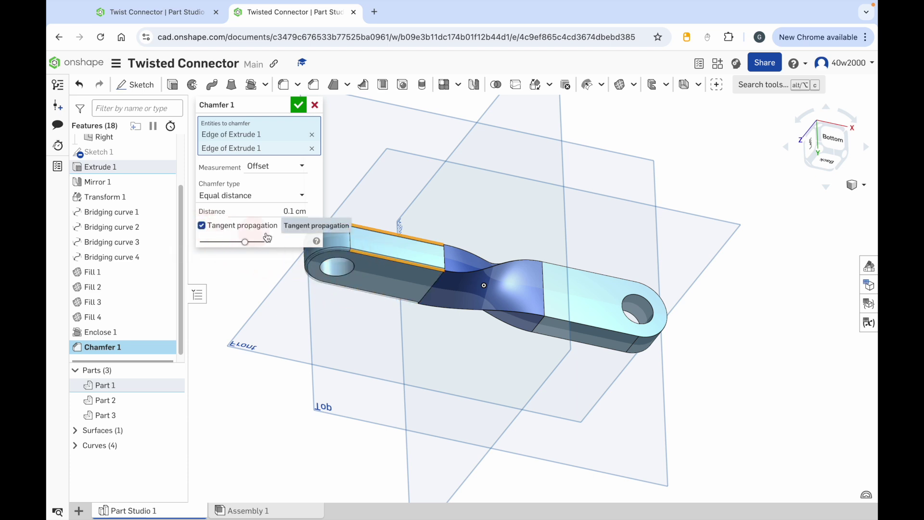
click(293, 211)
click(295, 211)
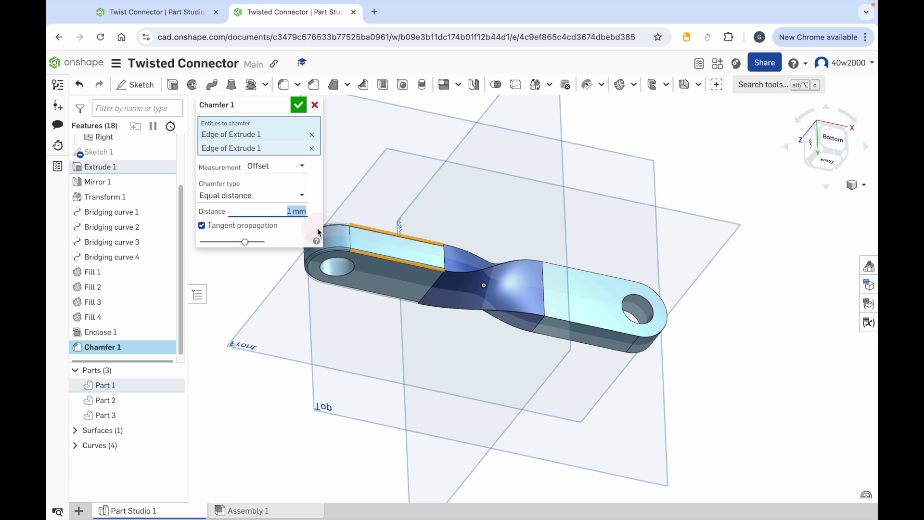
text(1mm)
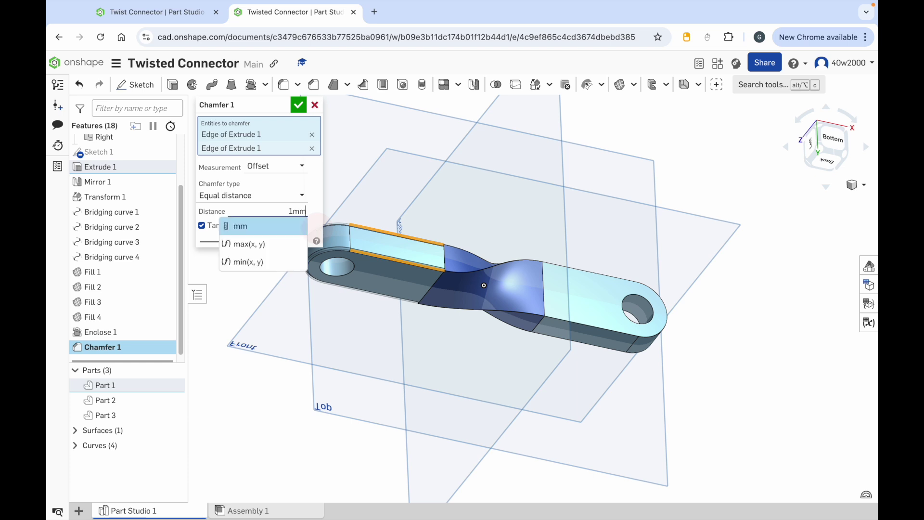
key(Return)
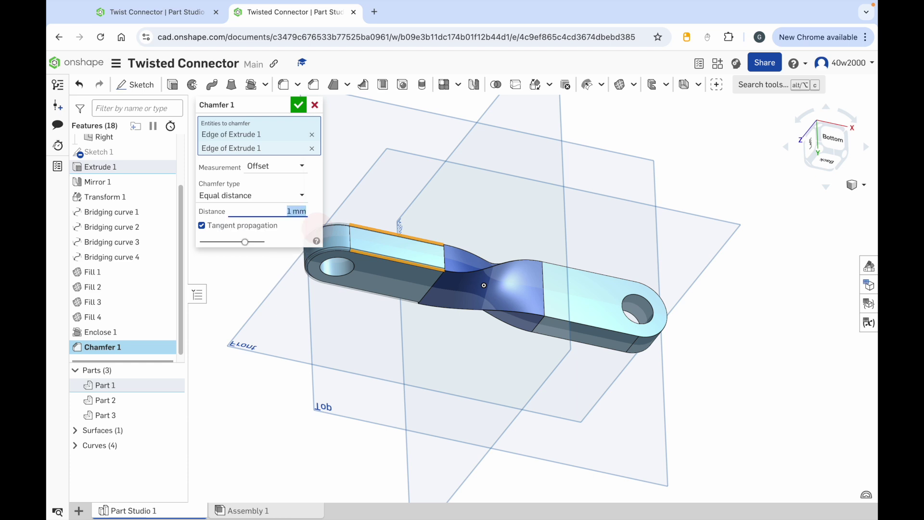
click(298, 105)
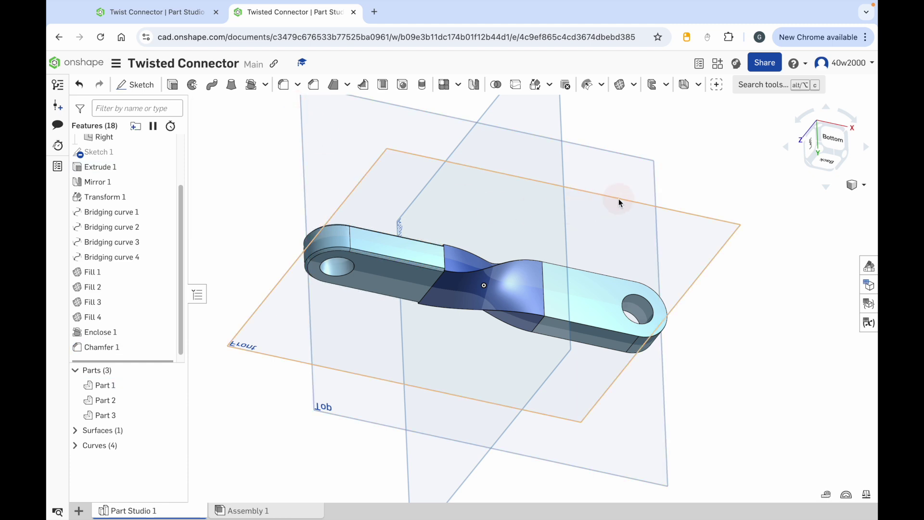
Step: Chamfer the two long edges of the rotated lug's front face by 0.1 cm at equal distance with tangent propagation
right_drag(598, 202, 575, 316)
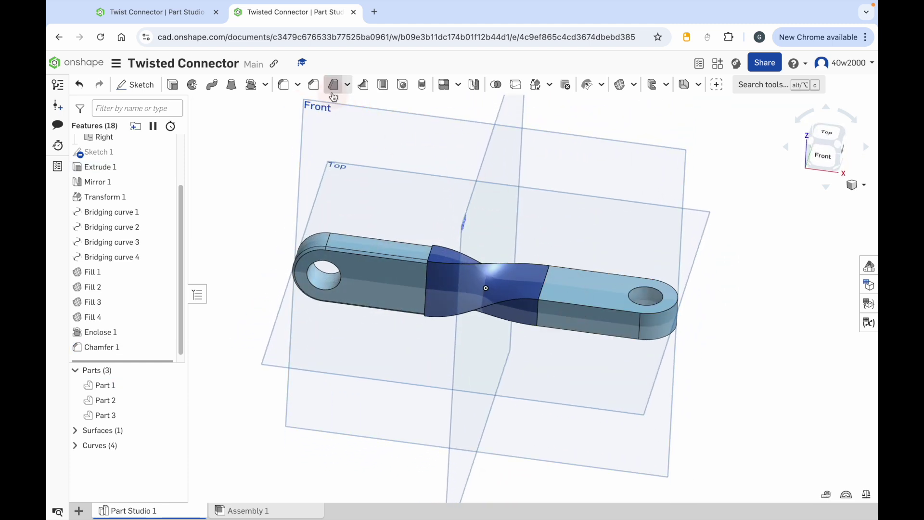
click(313, 87)
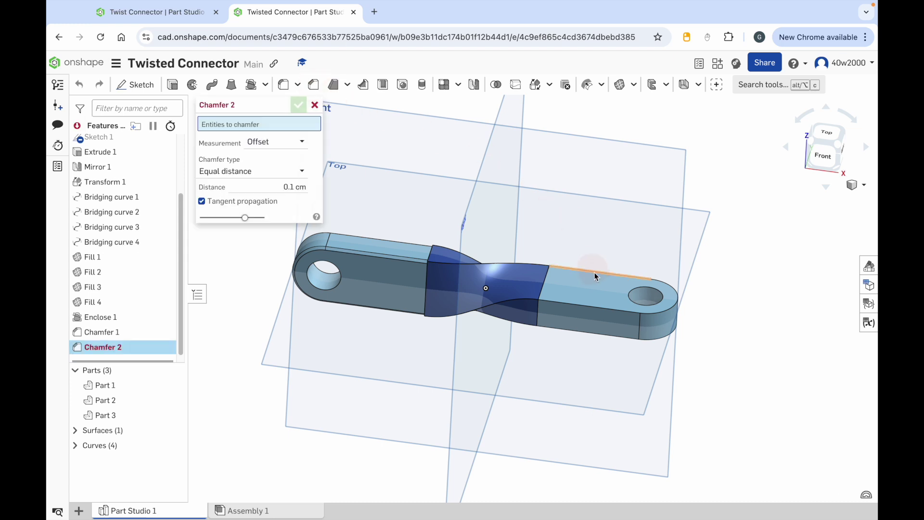
click(594, 307)
key(shift+1)
right_drag(598, 319, 602, 313)
click(603, 307)
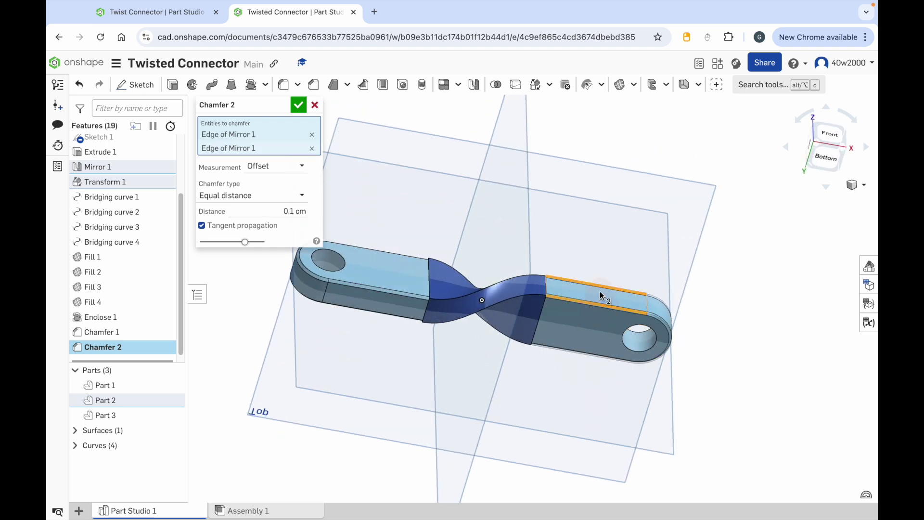
click(298, 105)
right_drag(521, 200, 516, 355)
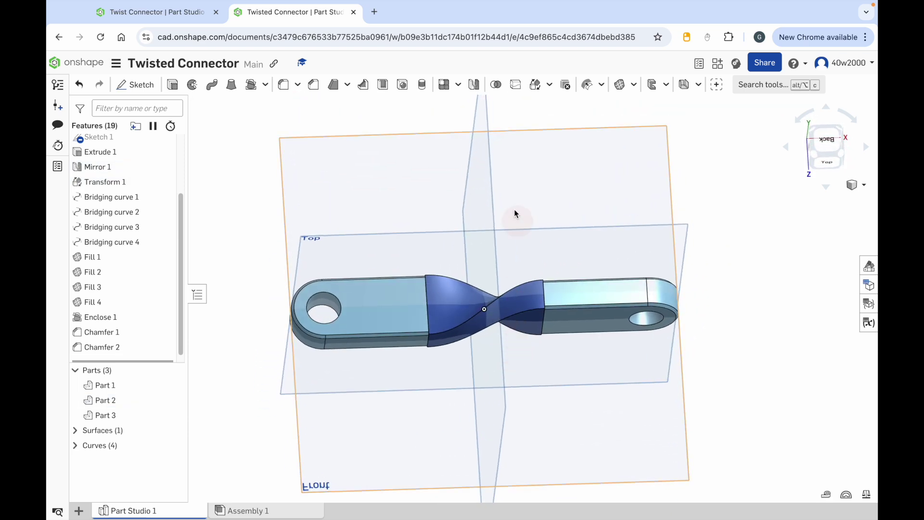
Step: Chamfer the four long twisted edges of the enclosed middle solid by 0.1 cm at equal distance with tangent propagation
click(313, 87)
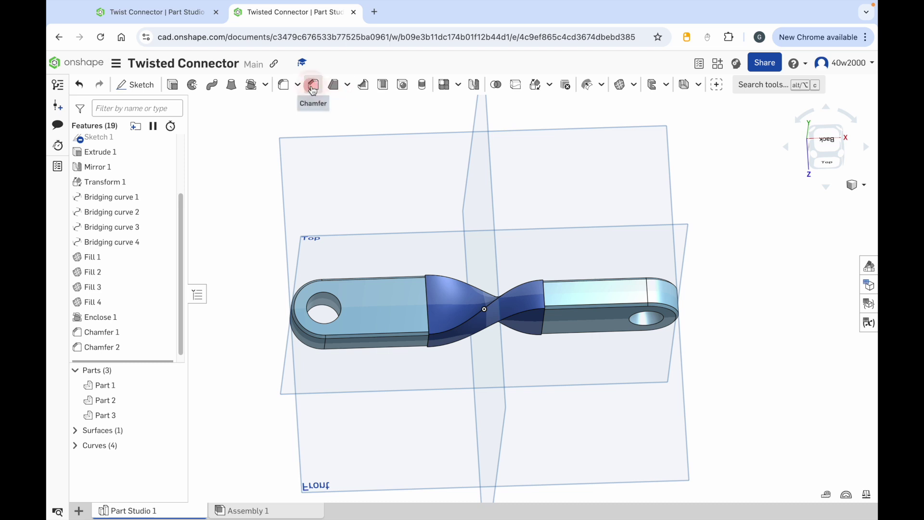
click(507, 292)
right_drag(521, 300, 516, 263)
click(478, 325)
right_drag(524, 321, 522, 342)
click(507, 336)
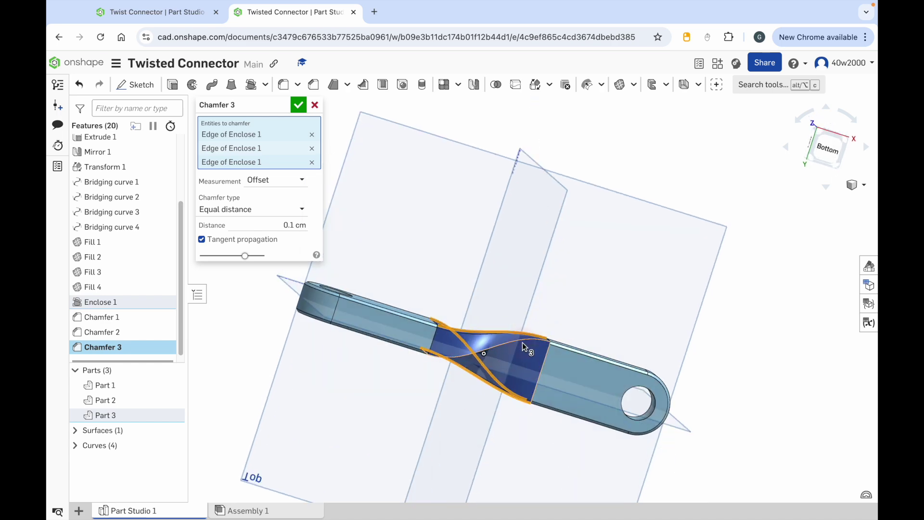
click(524, 339)
right_drag(640, 290, 621, 340)
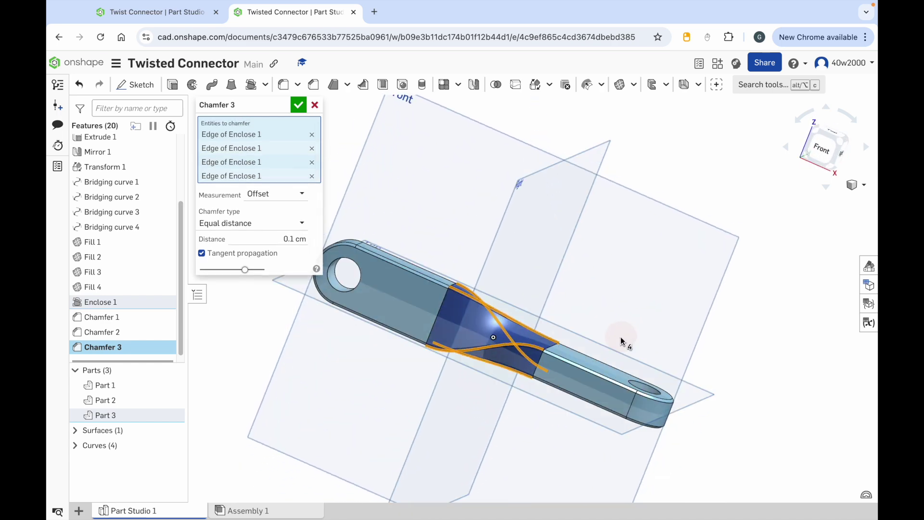
click(298, 105)
mouse_move(715, 346)
right_down()
mouse_move(640, 345)
mouse_move(617, 336)
mouse_move(613, 320)
mouse_move(607, 335)
mouse_move(610, 344)
mouse_move(729, 351)
mouse_move(719, 349)
right_up()
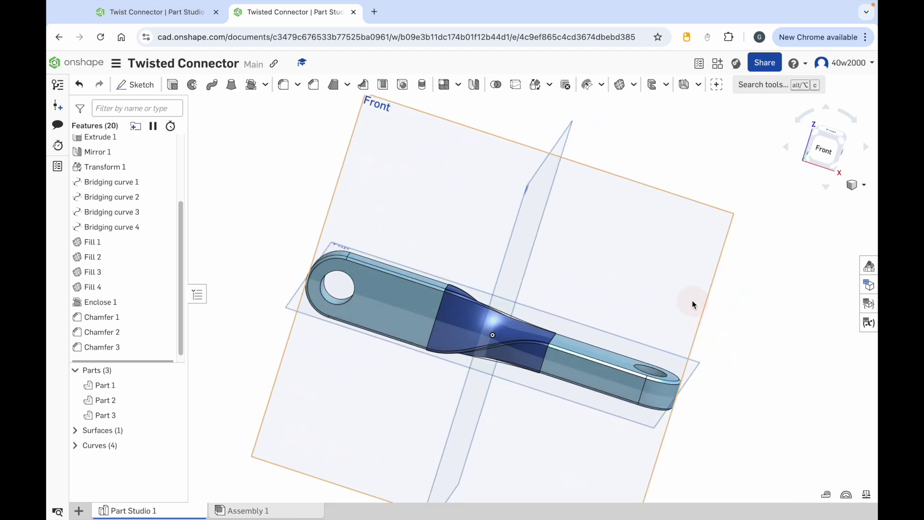
Step: Unite both lugs and the twisted middle solid with a Boolean union, keeping the tool parts
click(496, 87)
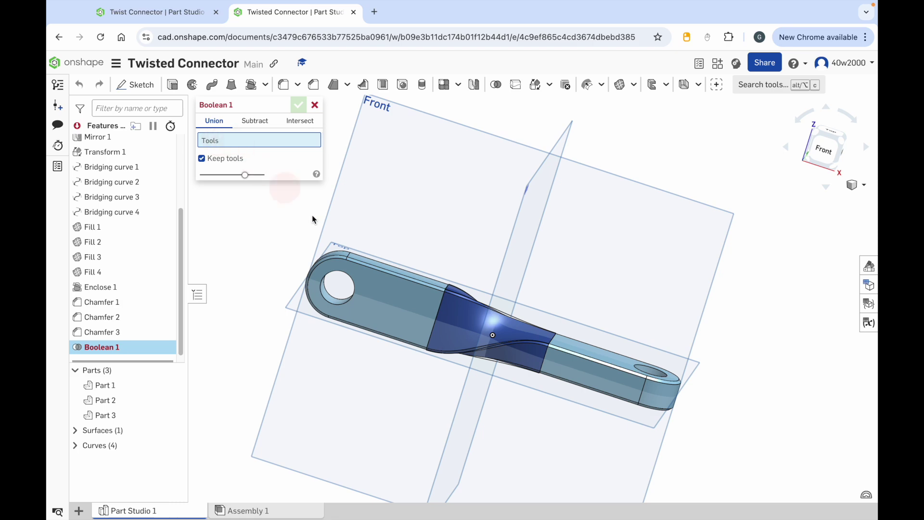
right_drag(455, 204, 402, 346)
click(402, 346)
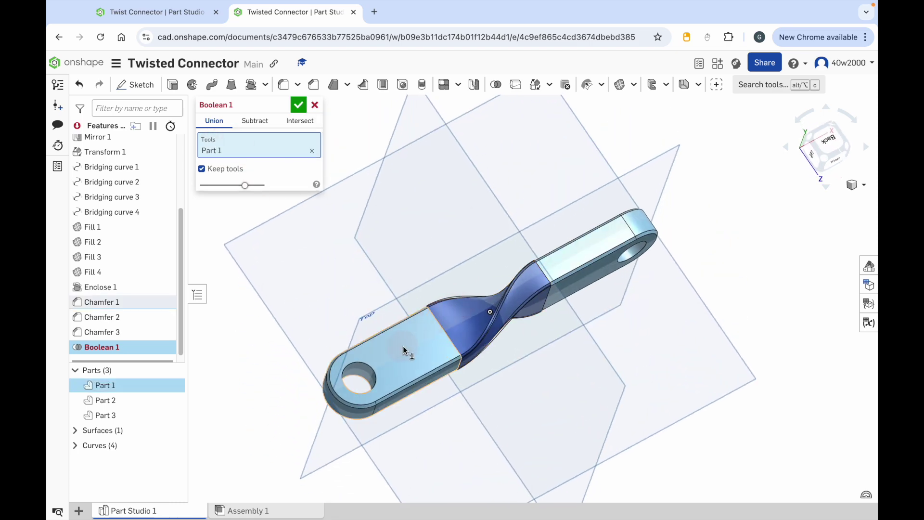
click(472, 319)
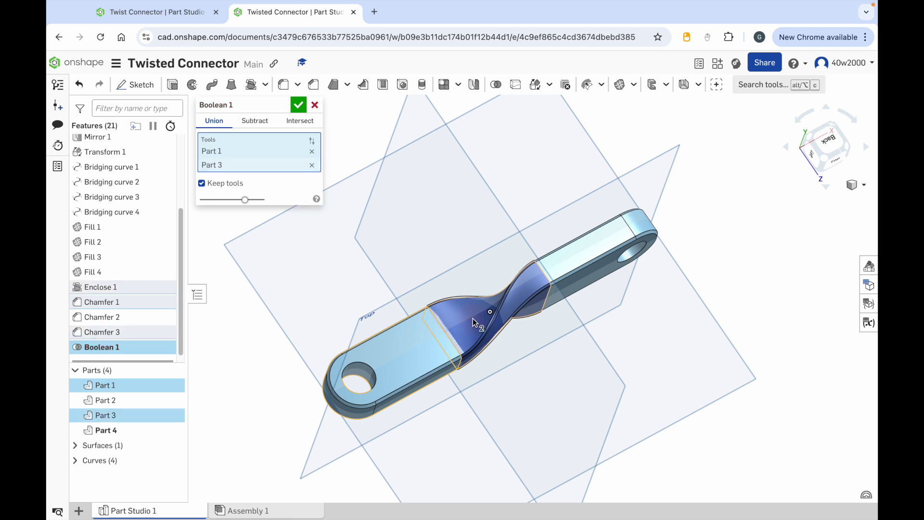
click(595, 249)
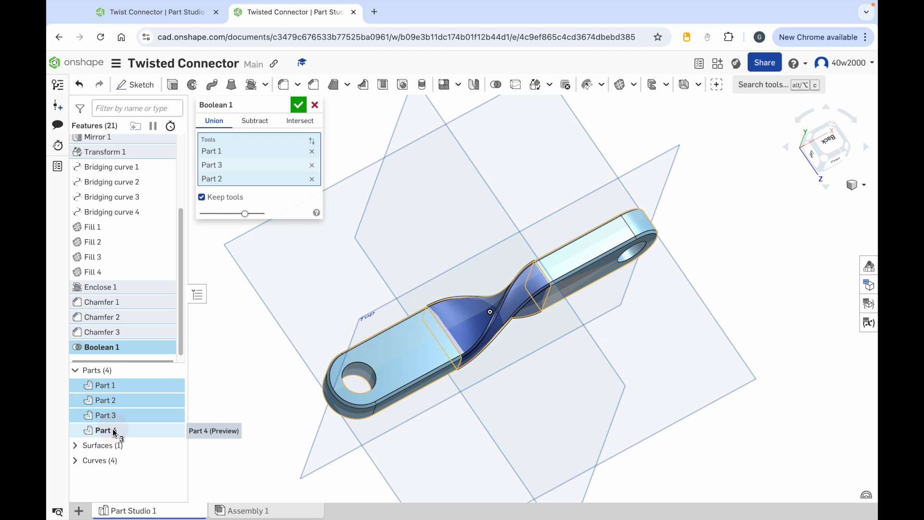
click(298, 107)
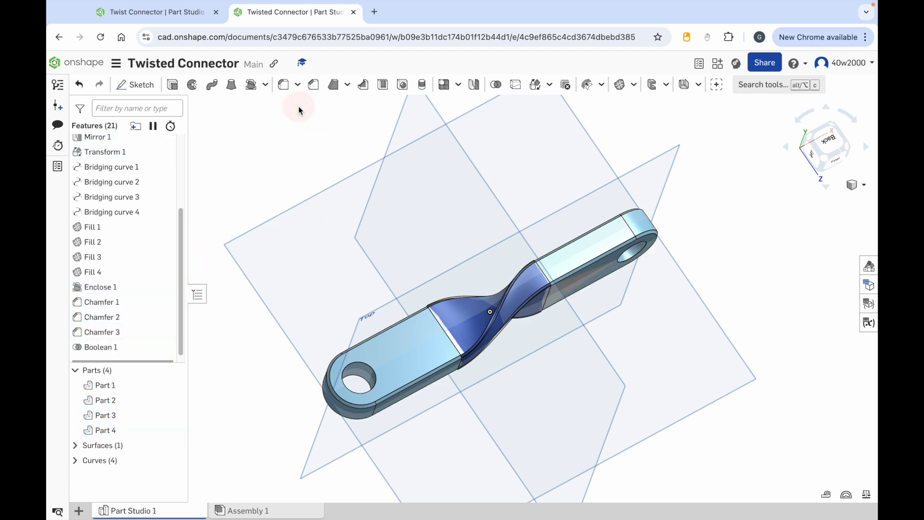
Step: Hide the three original bodies, Part 1, Part 2 and Part 3, leaving only the united connector shown
right_drag(489, 393, 362, 310)
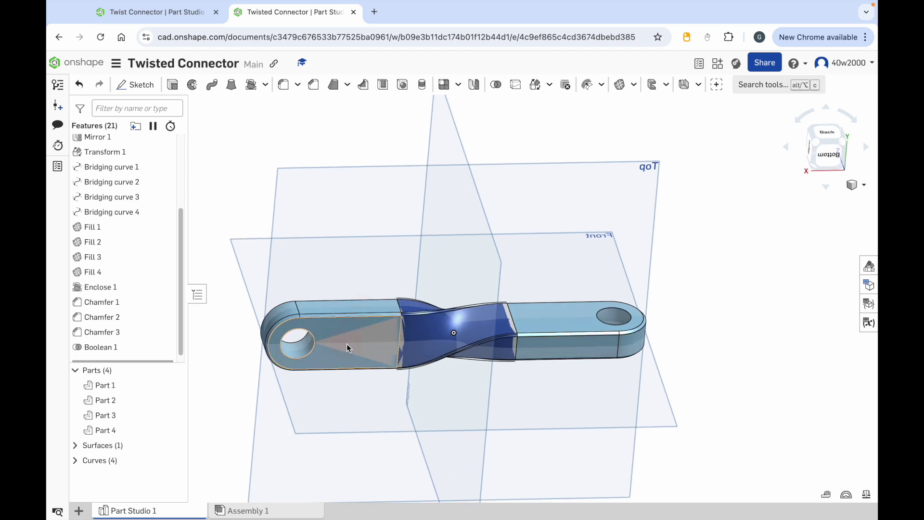
right_drag(359, 346, 359, 396)
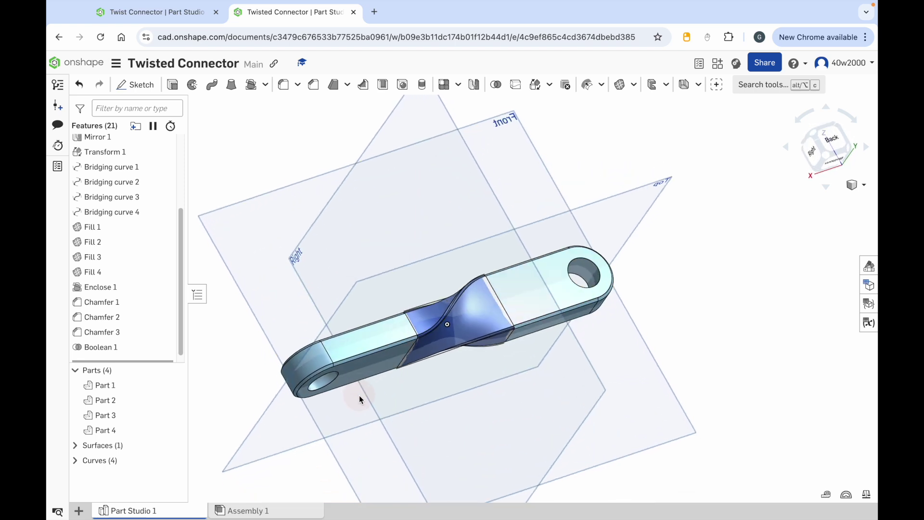
click(173, 385)
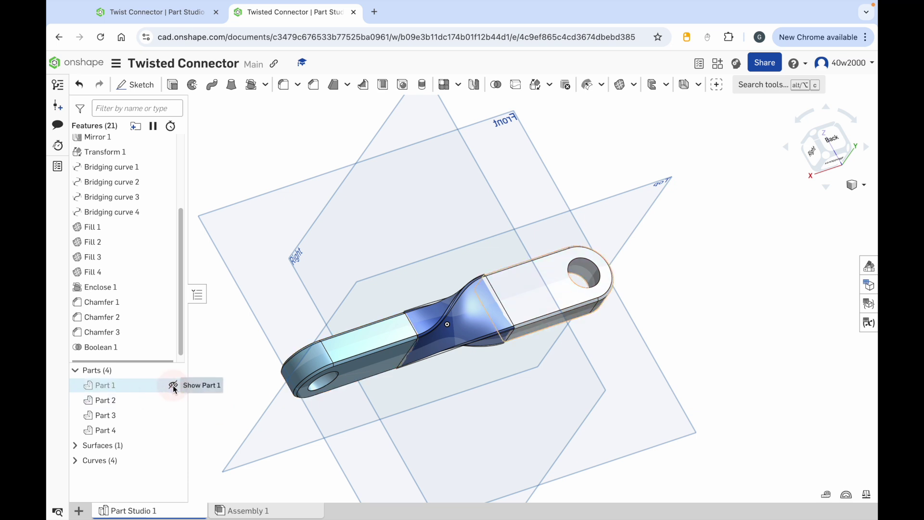
click(173, 399)
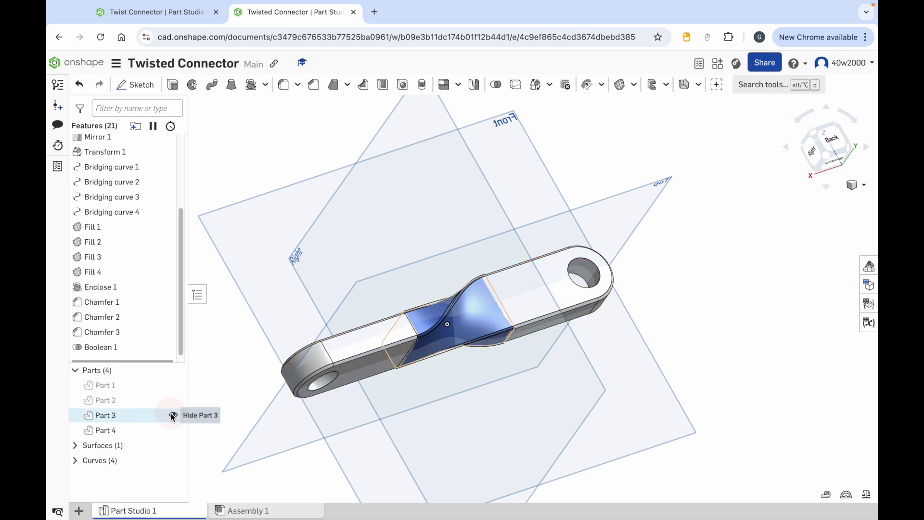
click(173, 414)
Step: Inspect the united connector around the twist and hide all the bridging curves
right_drag(591, 438, 611, 364)
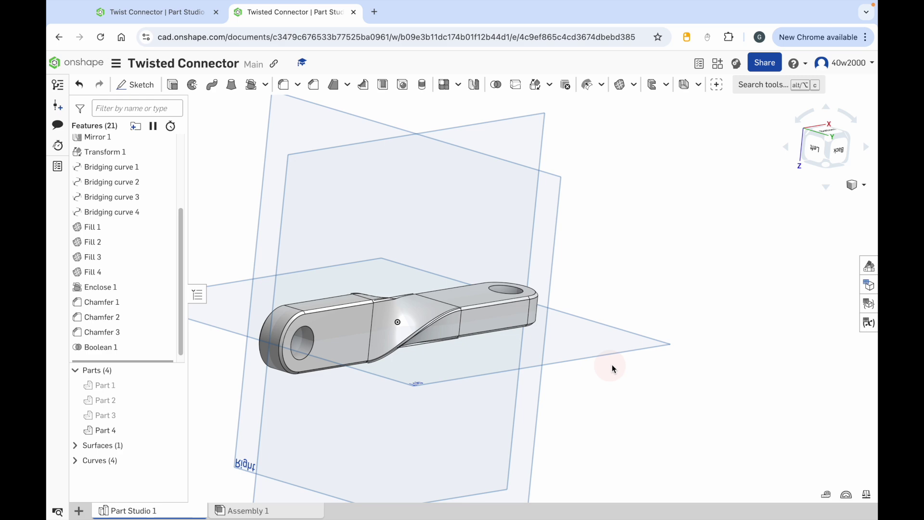
click(817, 148)
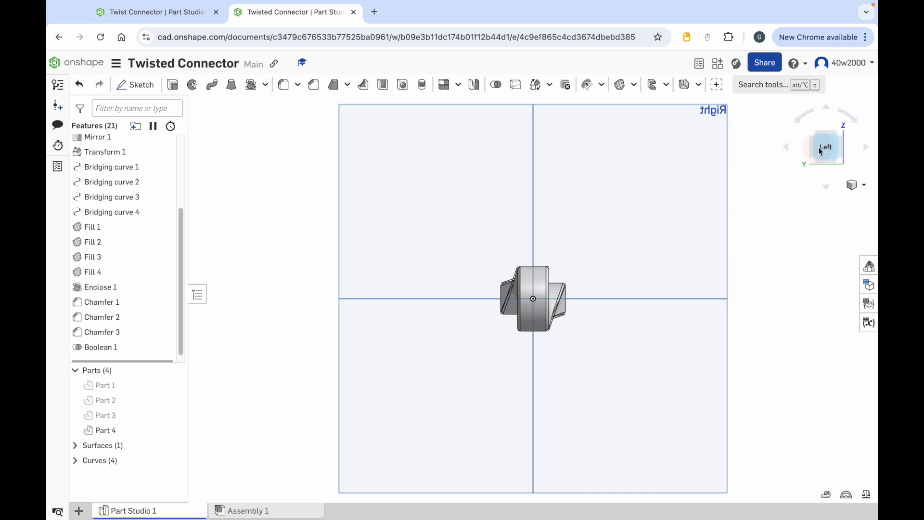
right_drag(621, 221, 687, 258)
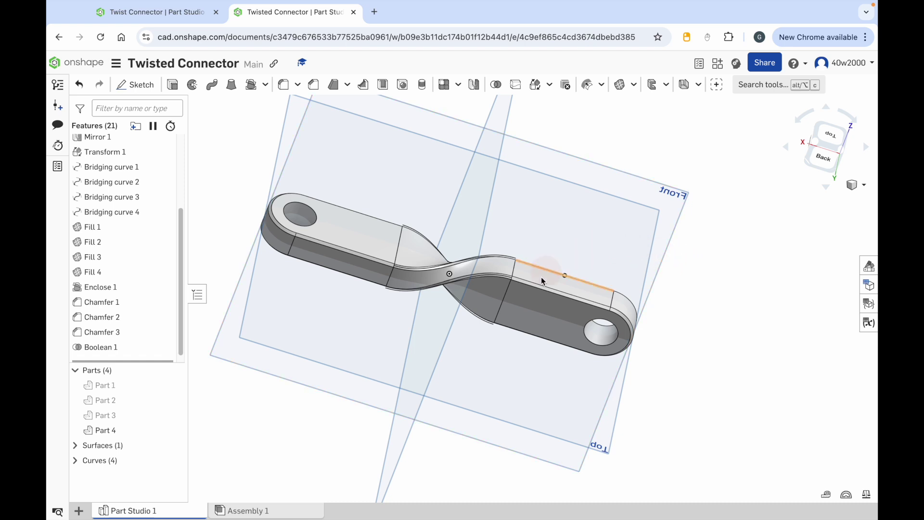
scroll(452, 272, up, 3)
scroll(451, 272, up, 2)
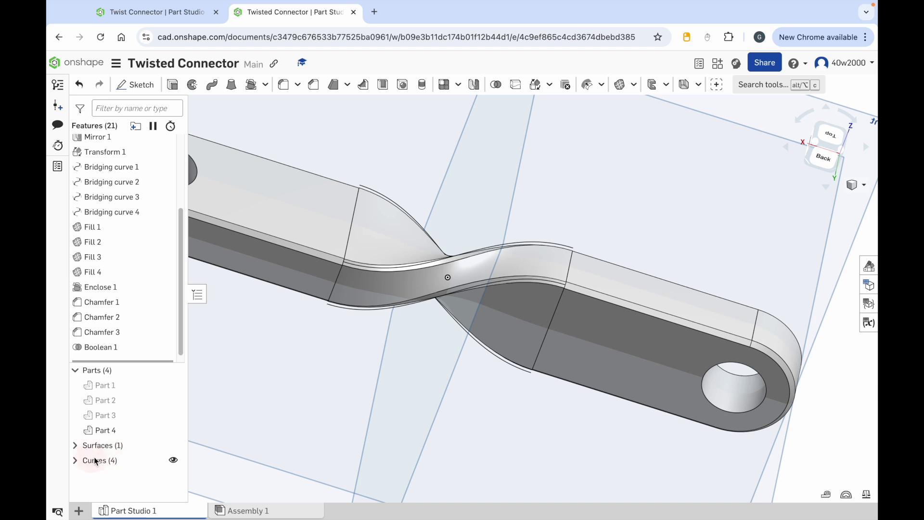
click(173, 460)
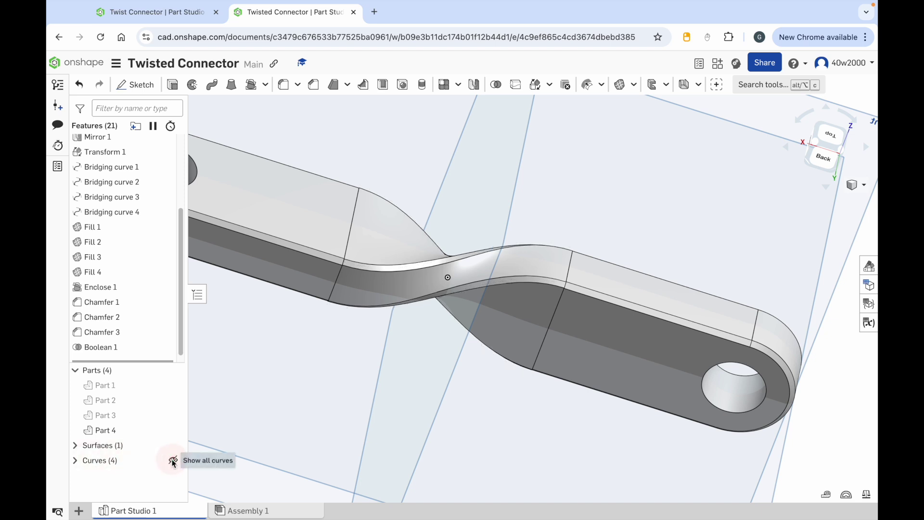
Step: Select the whole united connector and set the part's appearance to the medium blue palette colour #5387C0
right_drag(356, 335, 371, 397)
scroll(376, 389, down, 5)
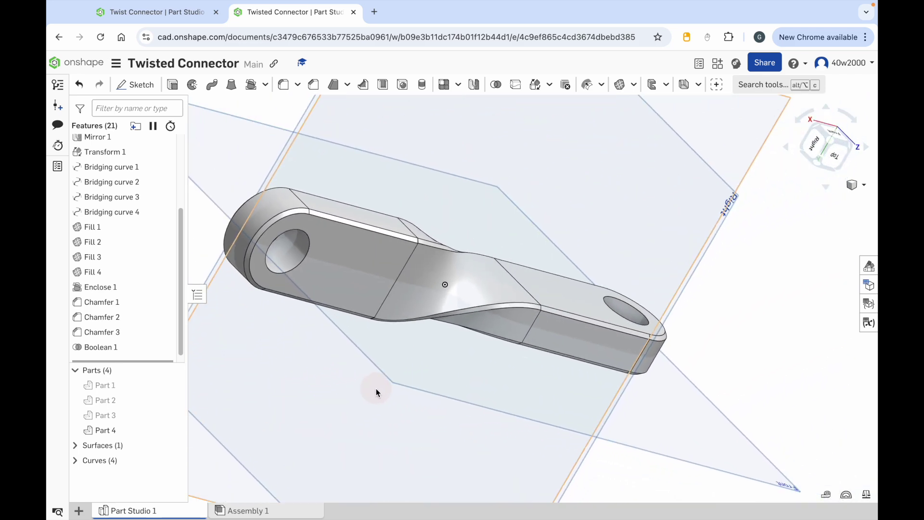
click(244, 198)
drag(241, 197, 632, 423)
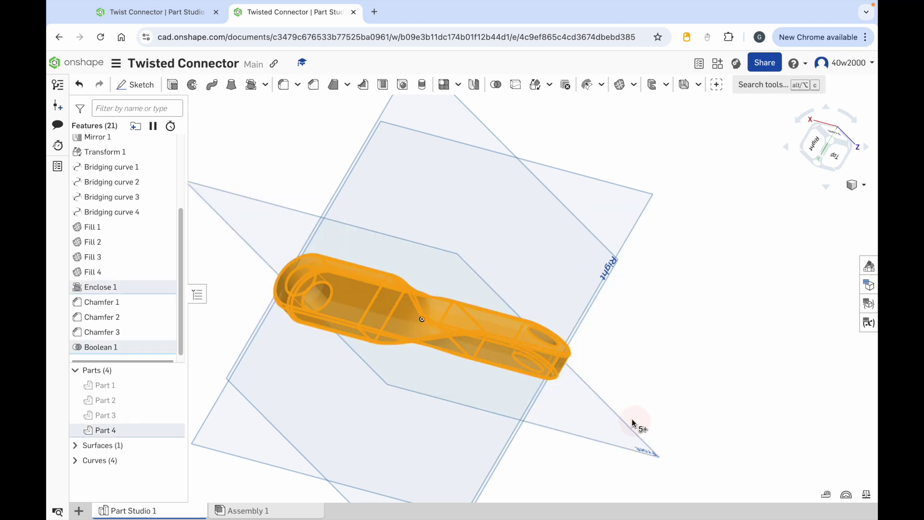
right_click(494, 330)
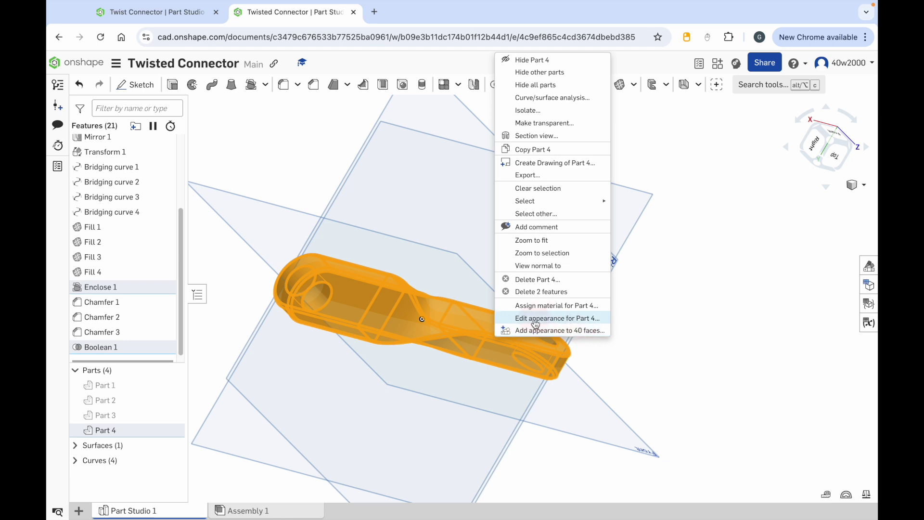
click(565, 318)
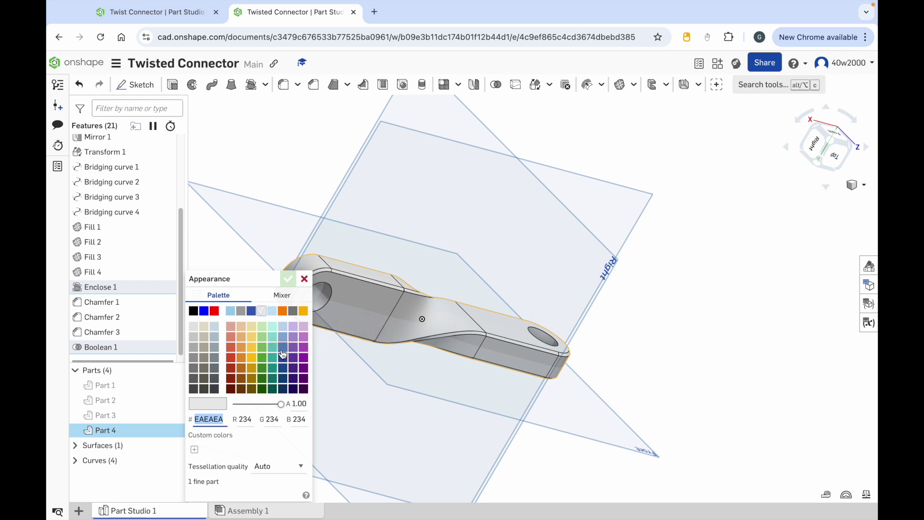
click(282, 349)
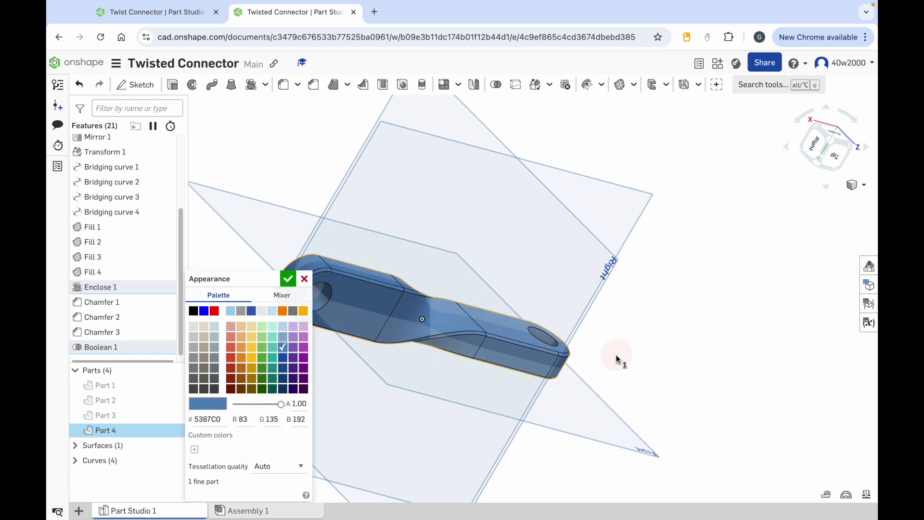
click(287, 279)
right_drag(663, 271, 625, 357)
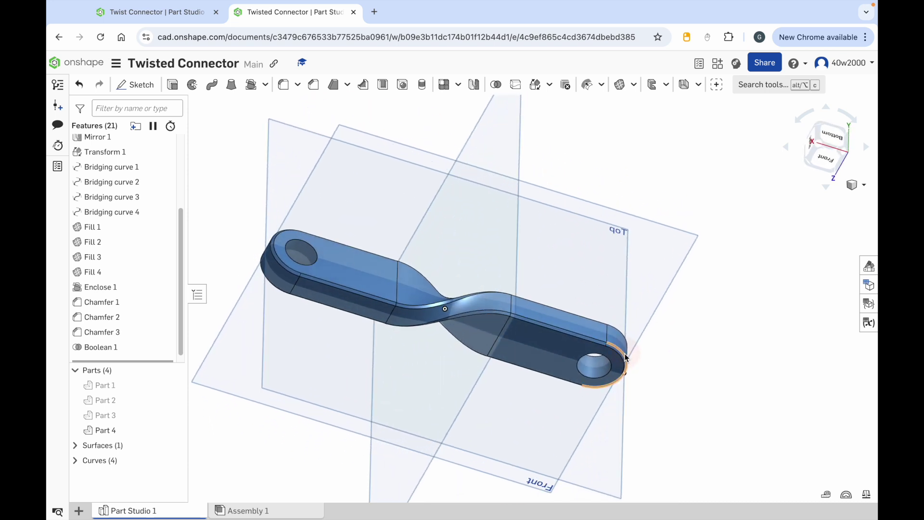